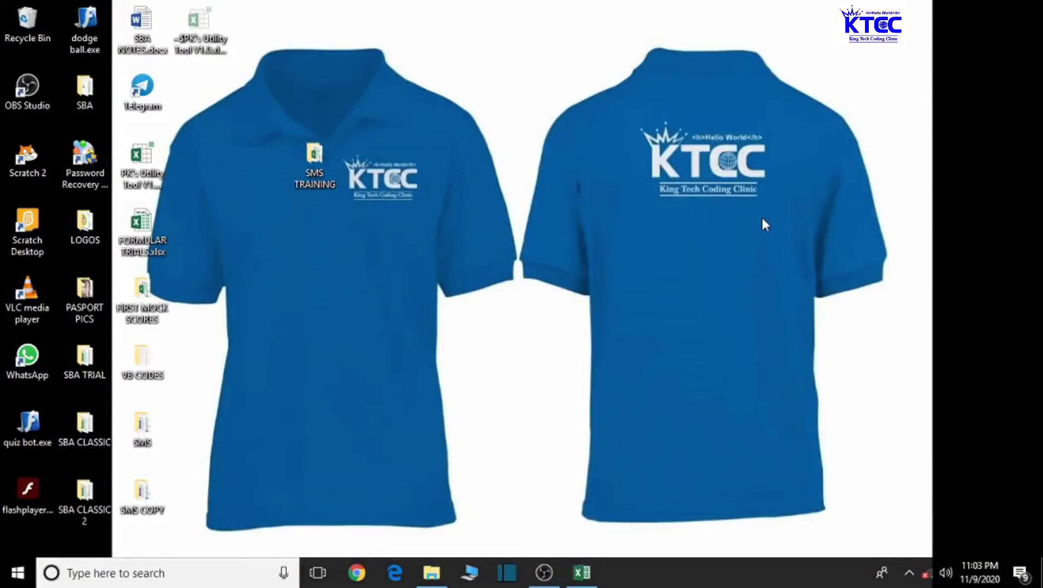
- Bring SMS TRAINING.xlsm to the front on its HOME sheet and add a new blank sheet
{"action": "left_click", "coordinate": [581, 572]}
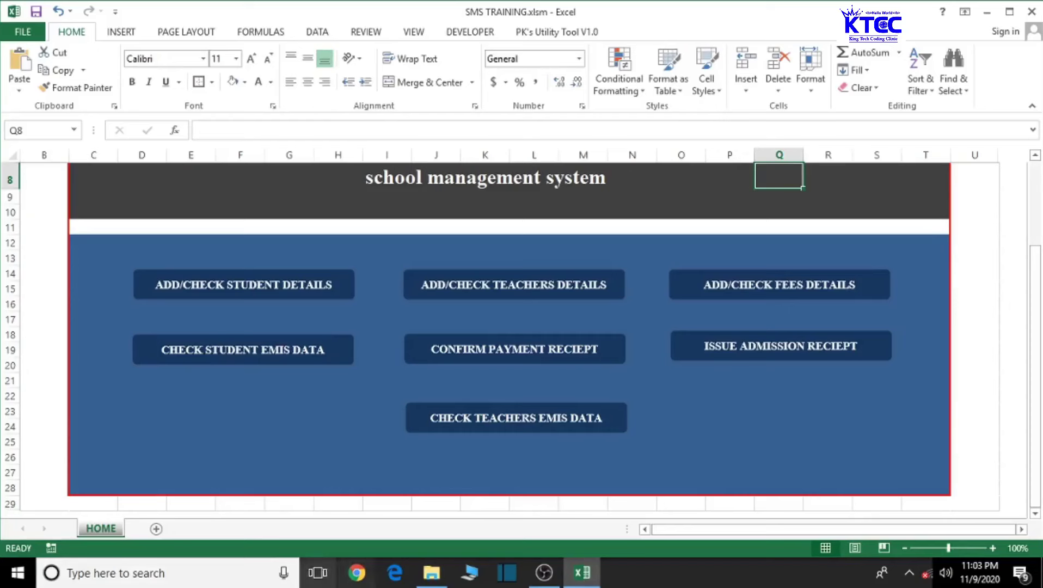
{"action": "left_click", "coordinate": [156, 528]}
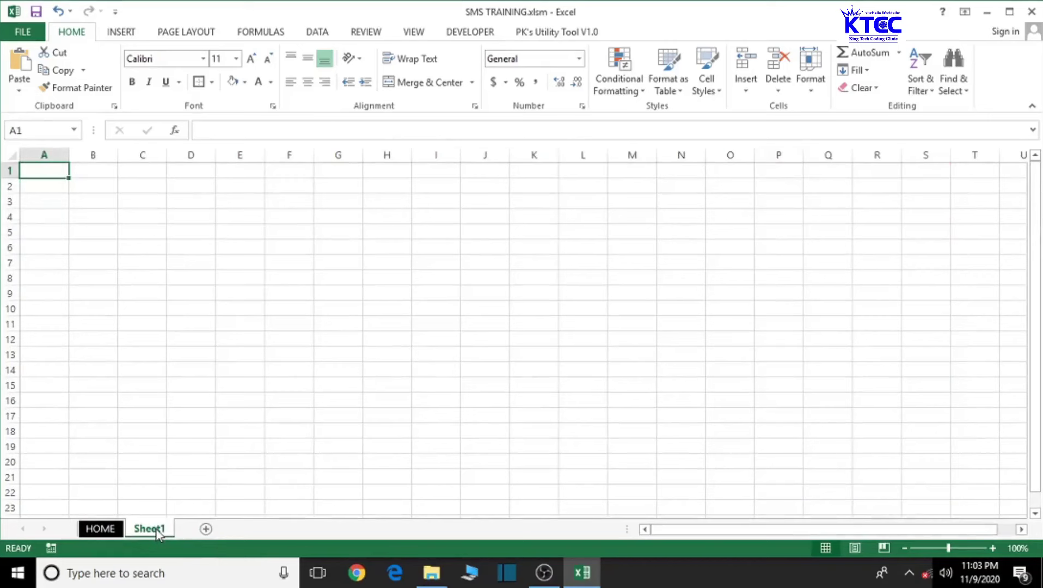
- Rename the new sheet to ABOUT
{"action": "right_click", "coordinate": [151, 526]}
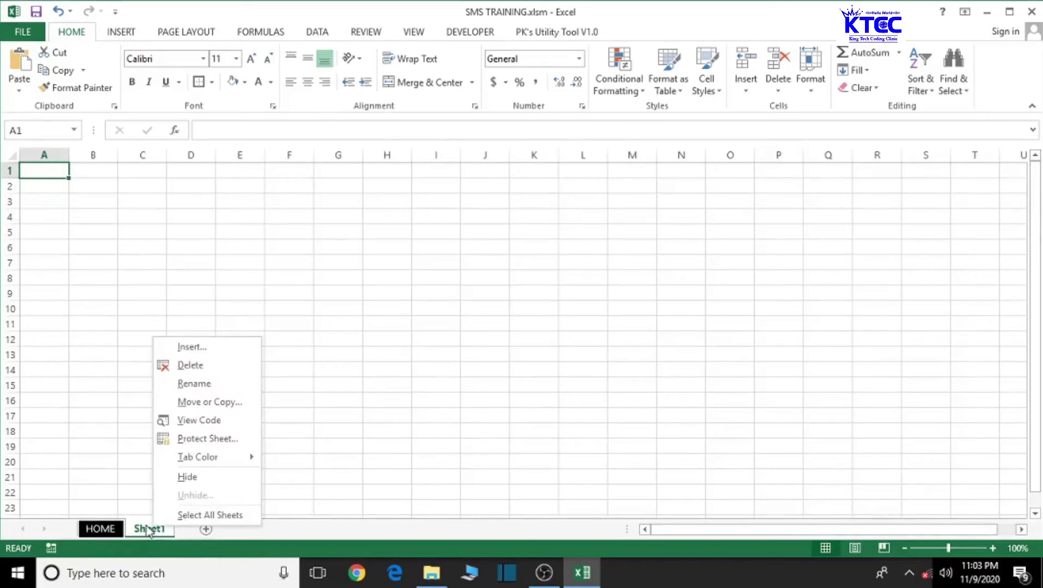
{"action": "left_click", "coordinate": [143, 531]}
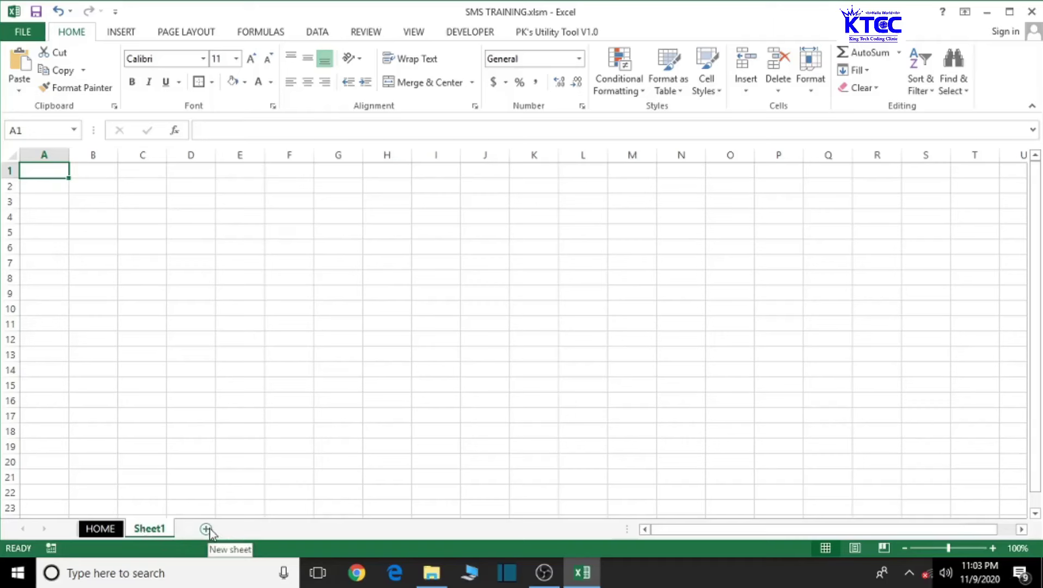
{"action": "double_click", "coordinate": [164, 529]}
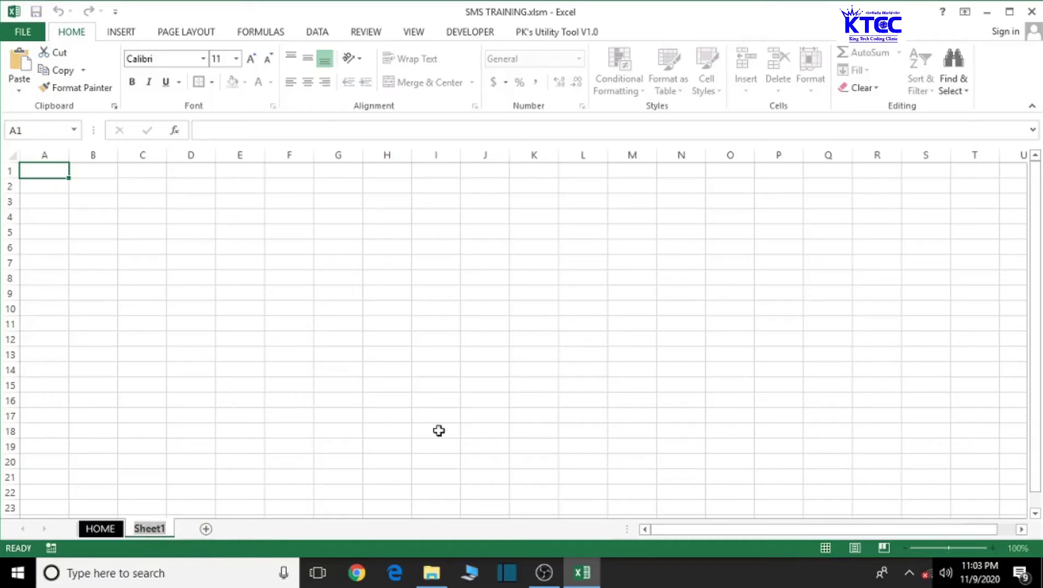
{"action": "type", "text": "ABOUT"}
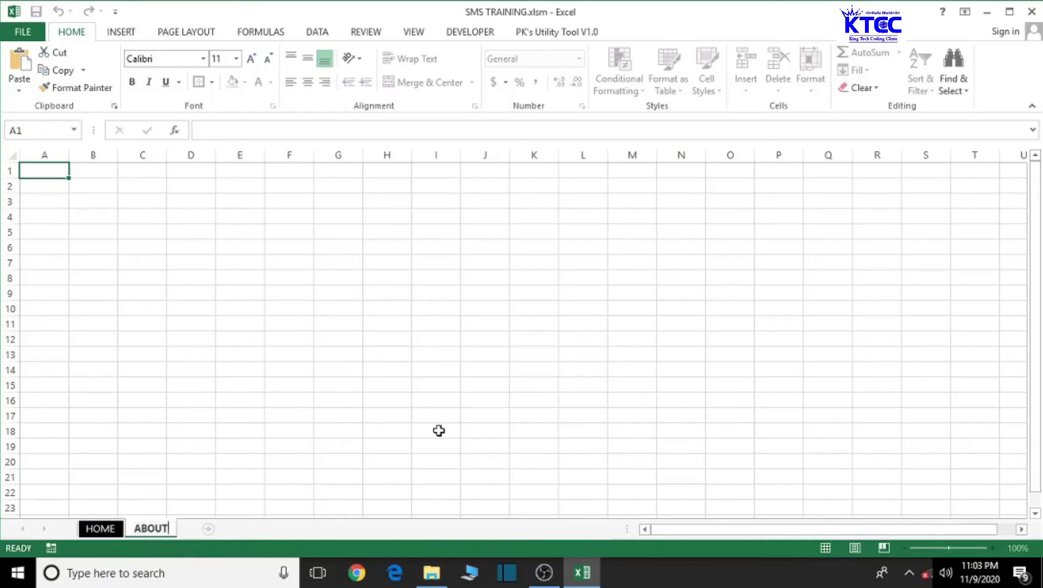
{"action": "left_click", "coordinate": [439, 431]}
- Colour the ABOUT sheet tab red
{"action": "right_click", "coordinate": [158, 531]}
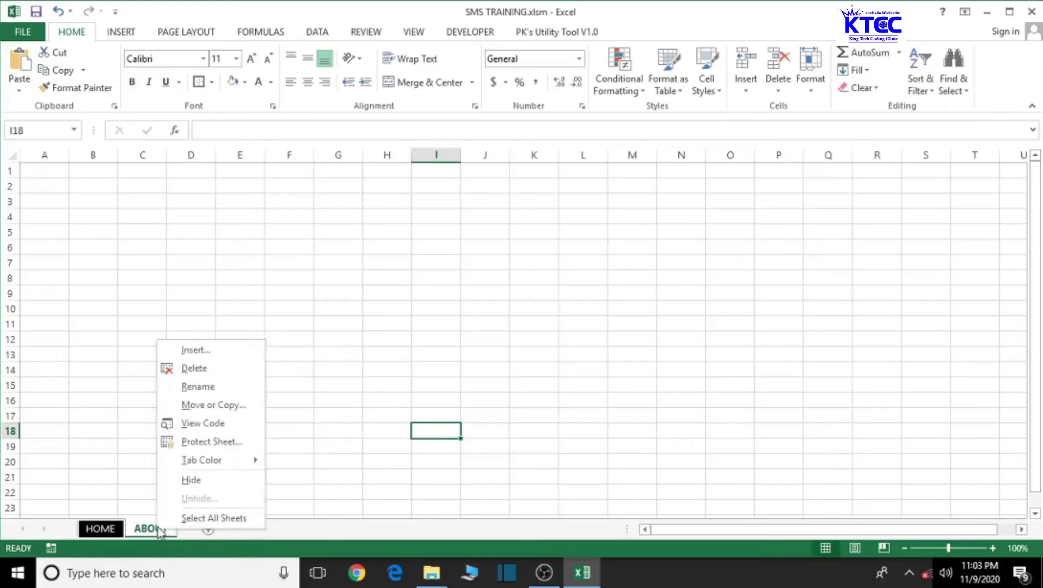
{"action": "mouse_move", "coordinate": [248, 462]}
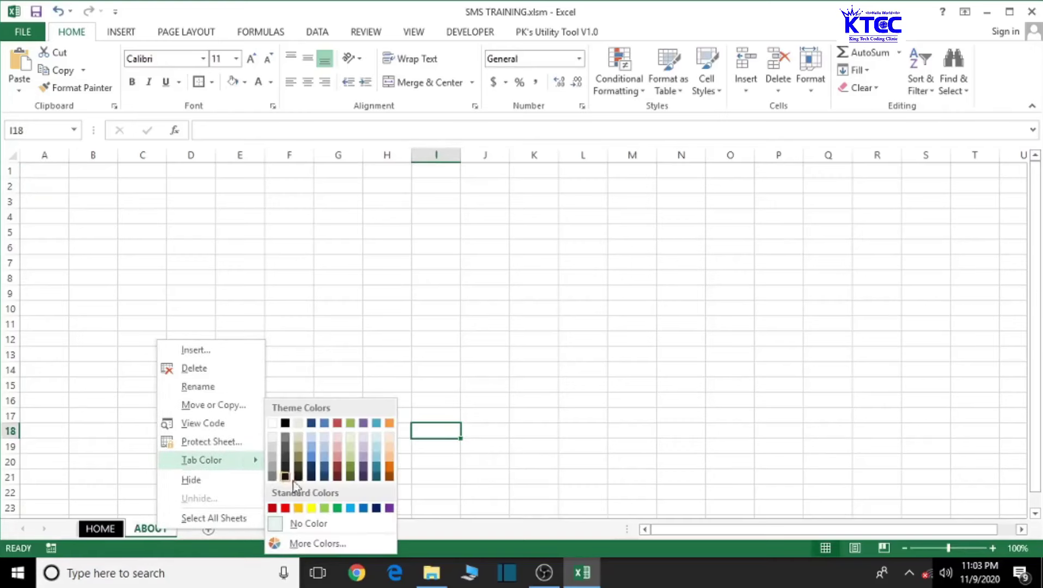
{"action": "left_click", "coordinate": [286, 508]}
{"action": "left_click", "coordinate": [414, 452]}
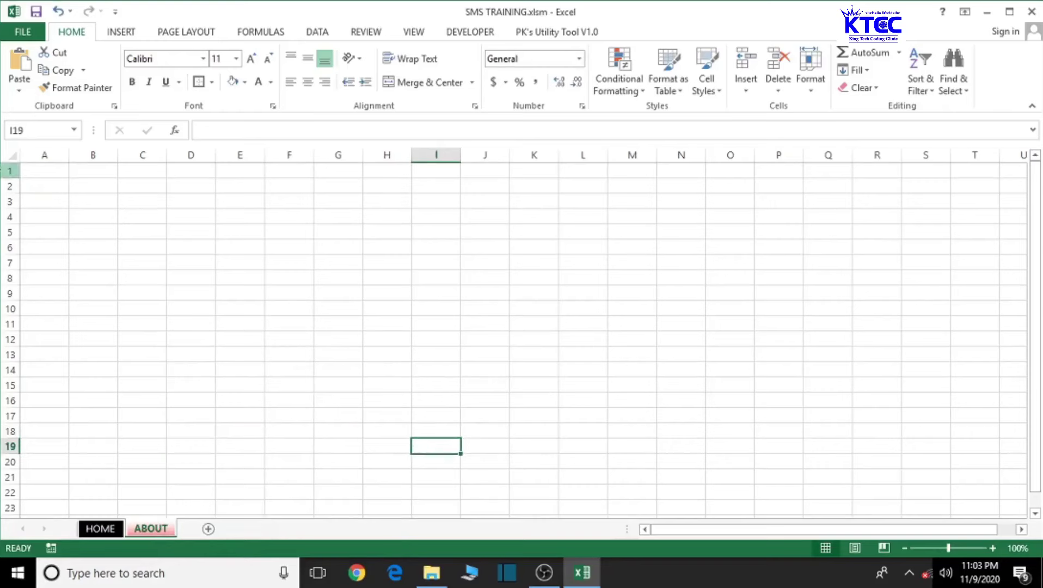
{"action": "left_click", "coordinate": [6, 170]}
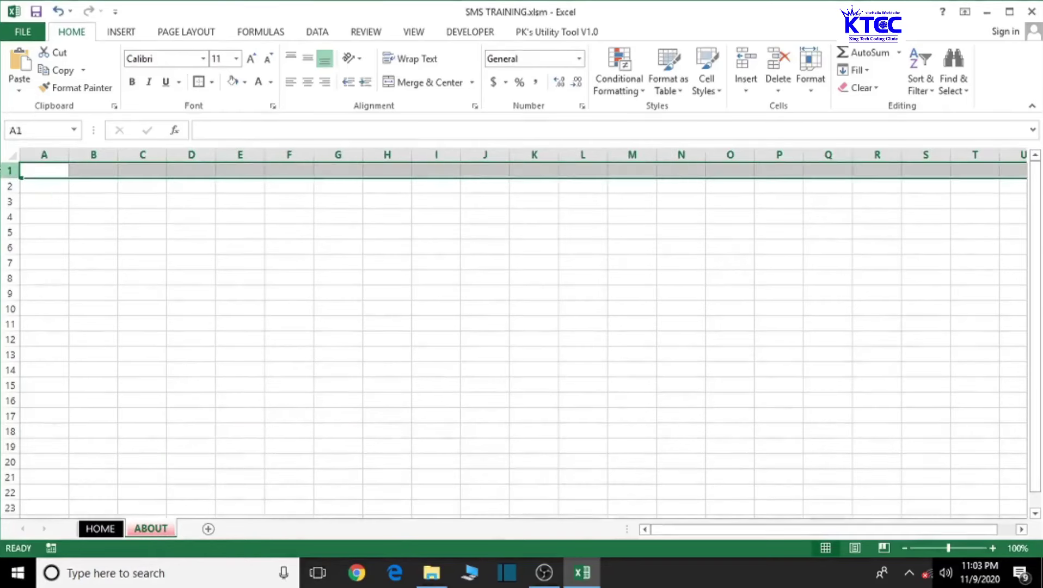
- Hide row 1 and column A on the ABOUT sheet
{"action": "right_click", "coordinate": [10, 170]}
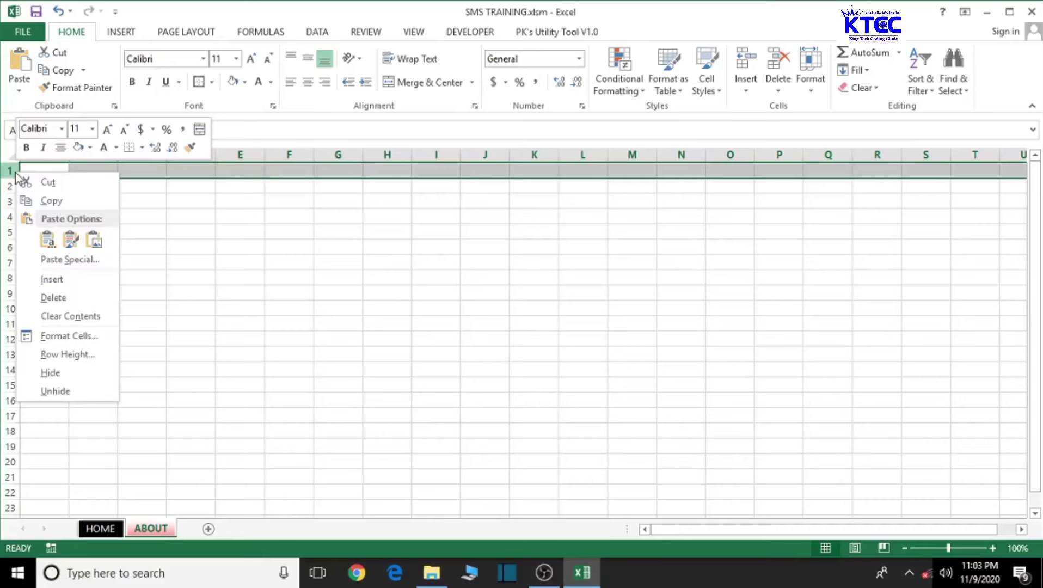
{"action": "left_click", "coordinate": [55, 372]}
{"action": "left_click", "coordinate": [46, 154]}
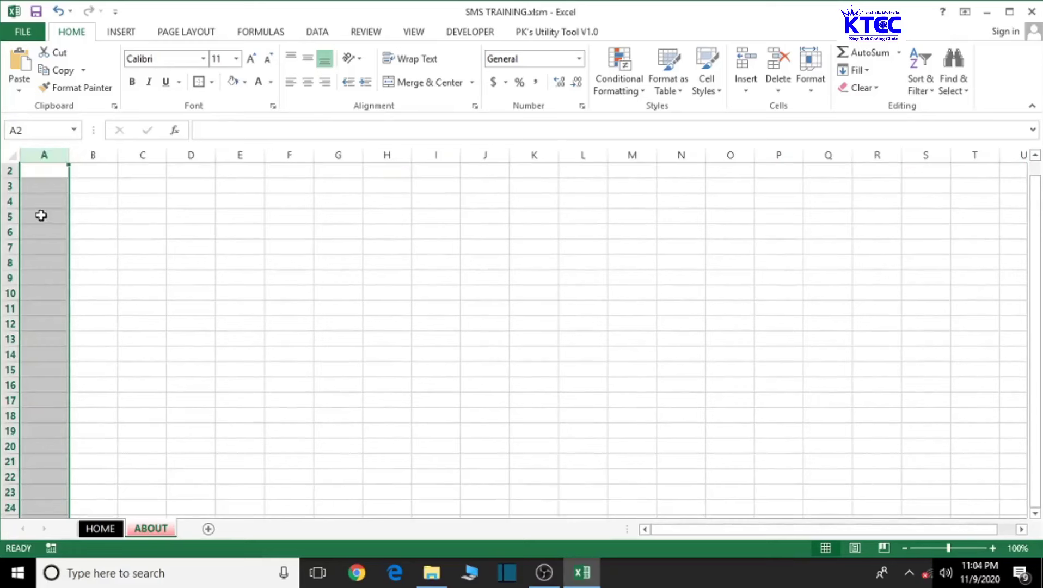
{"action": "right_click", "coordinate": [40, 215]}
{"action": "left_click", "coordinate": [104, 415]}
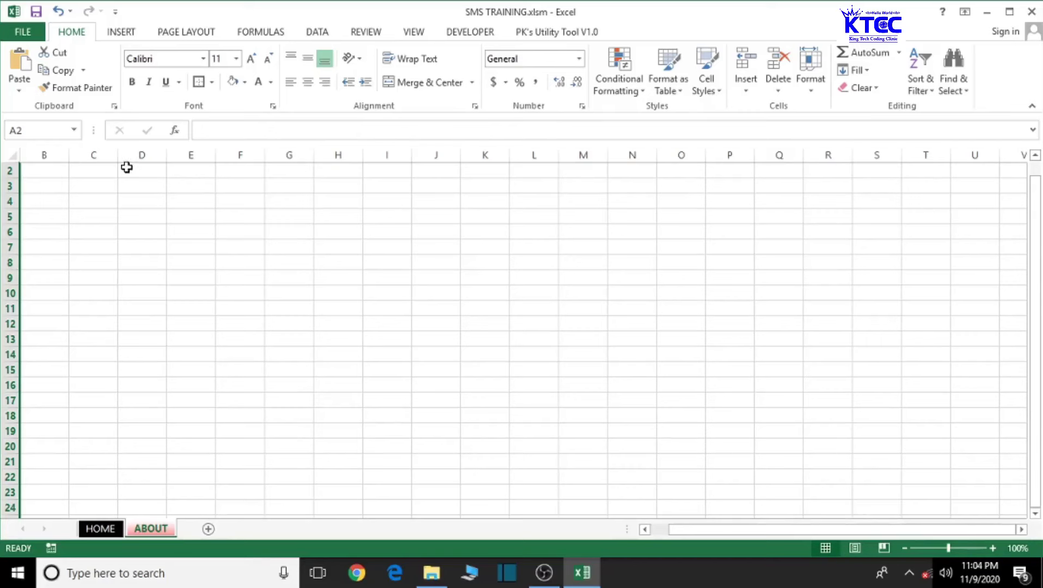
- Fill cells D2:R6 with dark grey to form the header band
{"action": "left_click_drag", "start_coordinate": [127, 167], "coordinate": [830, 225]}
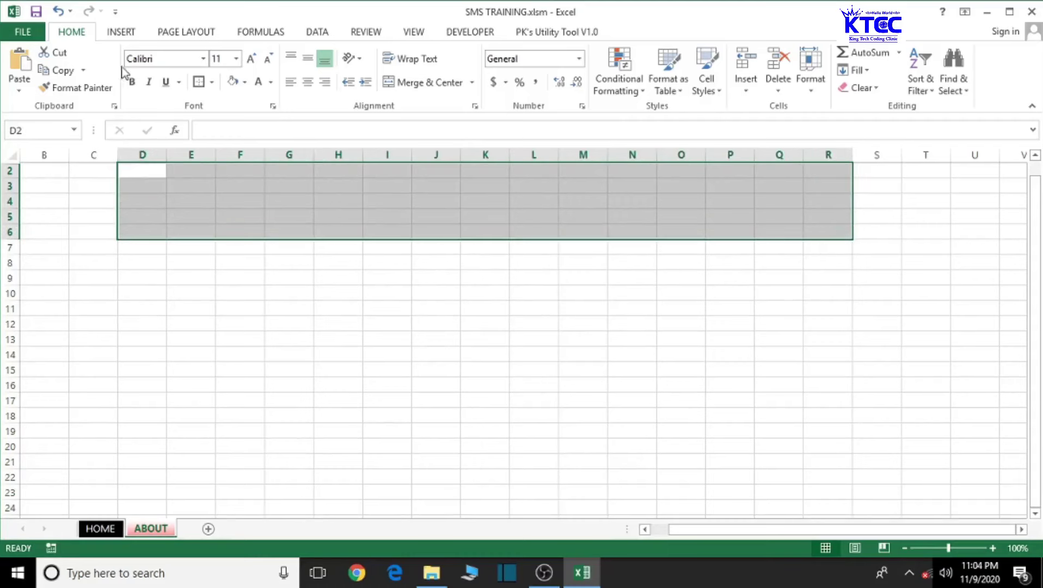
{"action": "left_click", "coordinate": [245, 82]}
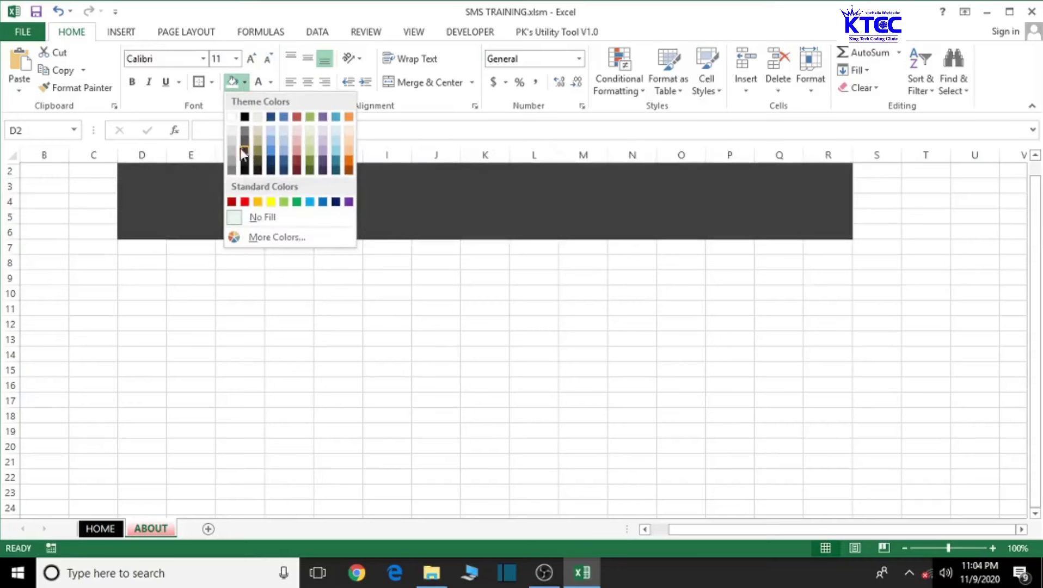
{"action": "left_click", "coordinate": [234, 171]}
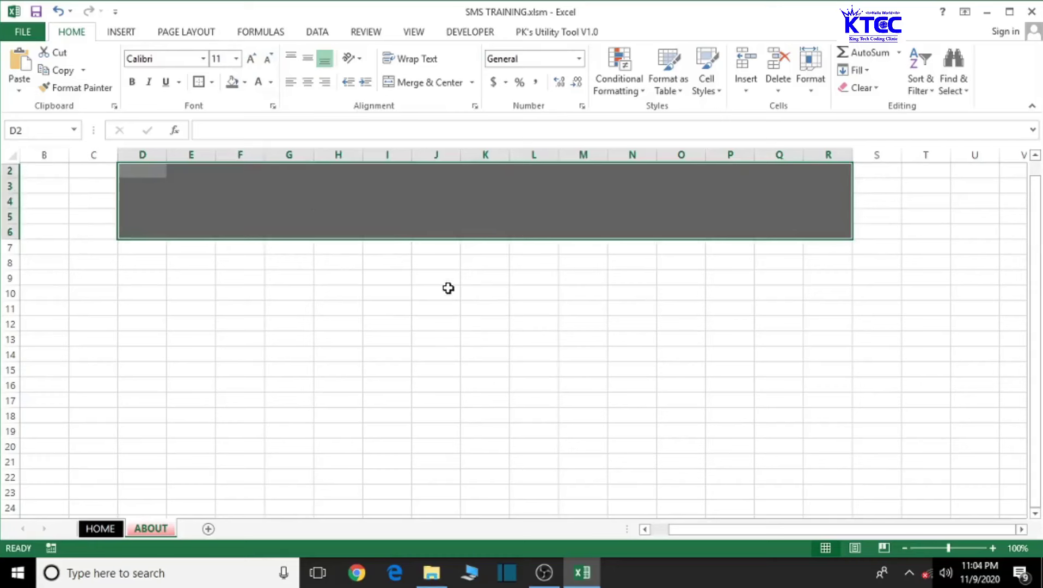
{"action": "left_click", "coordinate": [453, 288]}
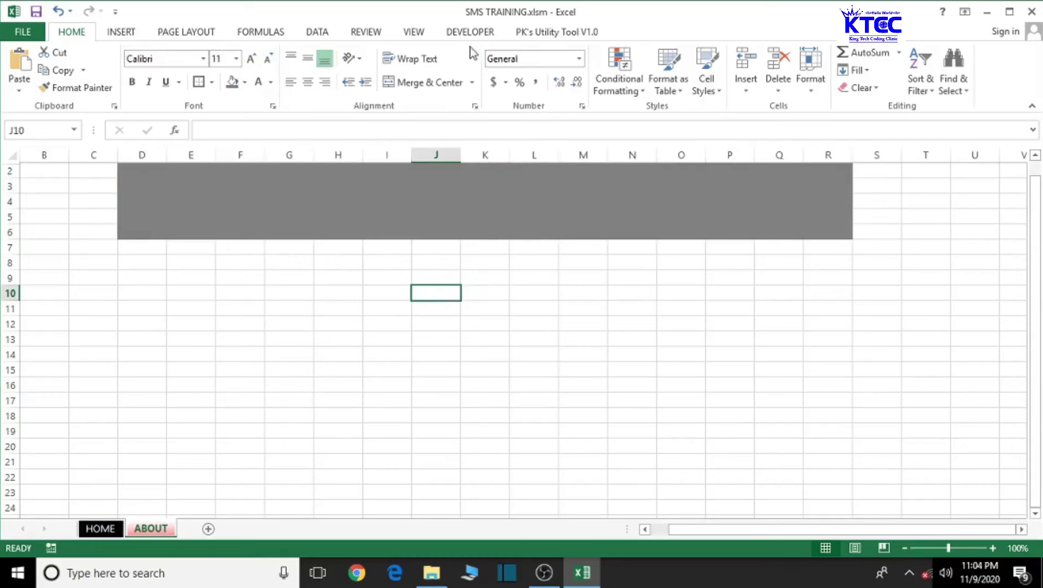
{"action": "left_click", "coordinate": [129, 33]}
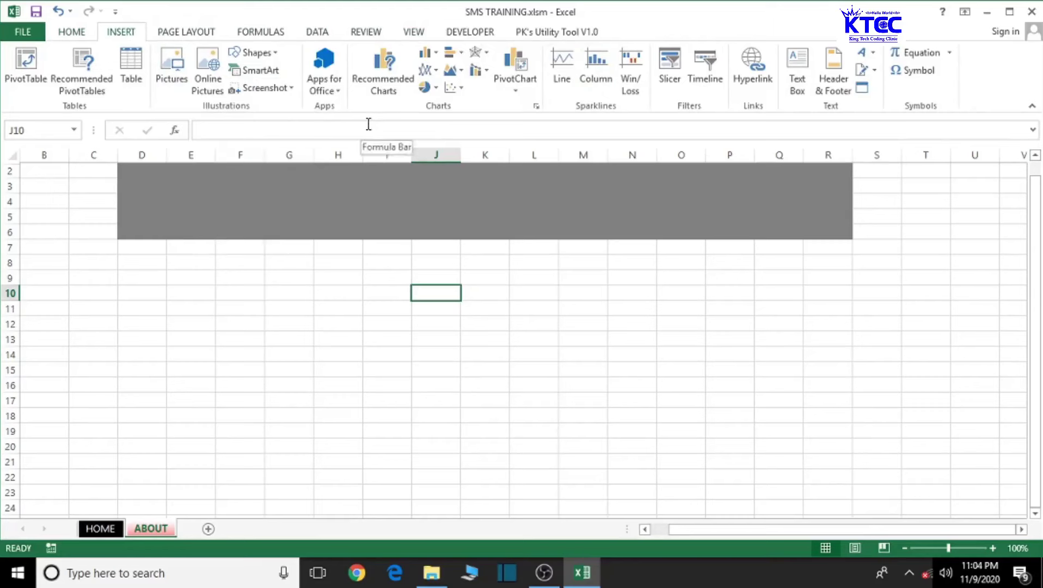
- Draw a large text box from D7 to about row 45, its top meeting the grey band
{"action": "left_click", "coordinate": [797, 76]}
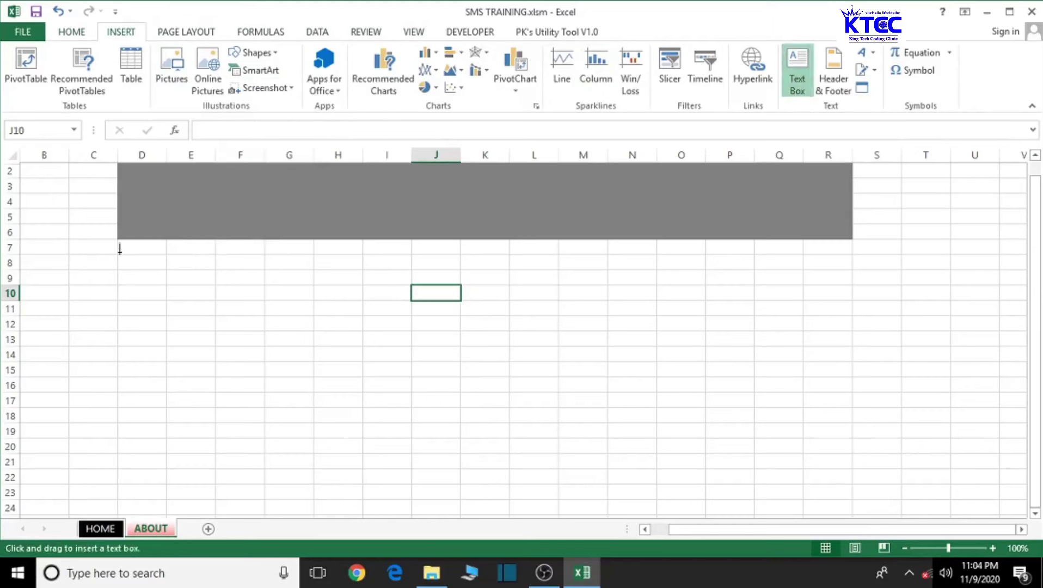
{"action": "left_click_drag", "start_coordinate": [118, 248], "coordinate": [854, 496]}
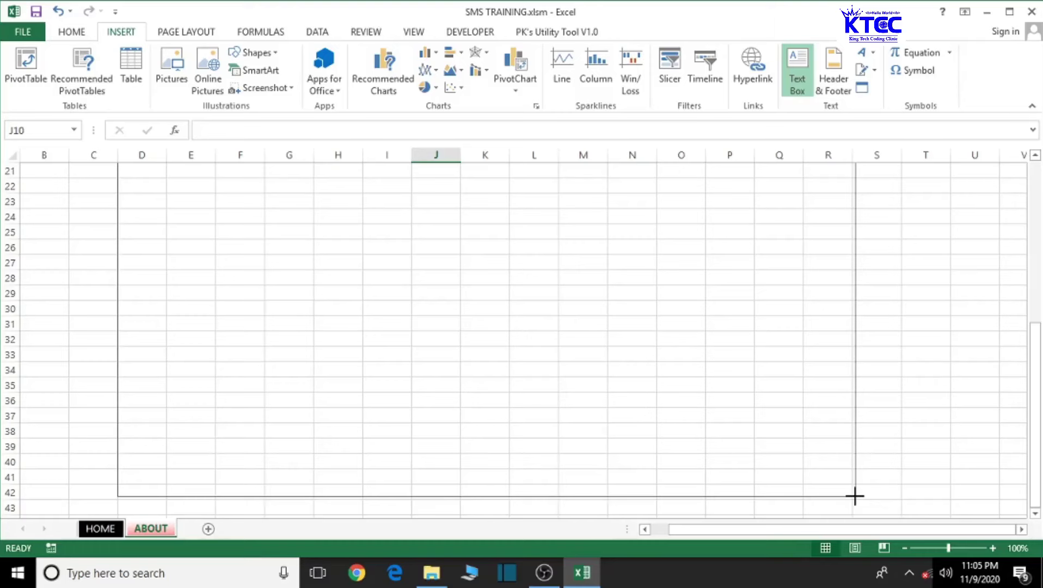
{"action": "mouse_move", "coordinate": [854, 496]}
{"action": "left_mouse_down"}
{"action": "mouse_move", "coordinate": [857, 511]}
{"action": "mouse_move", "coordinate": [854, 489]}
{"action": "left_mouse_up"}
{"action": "scroll", "coordinate": [761, 450], "scroll_direction": "up", "scroll_amount": 7}
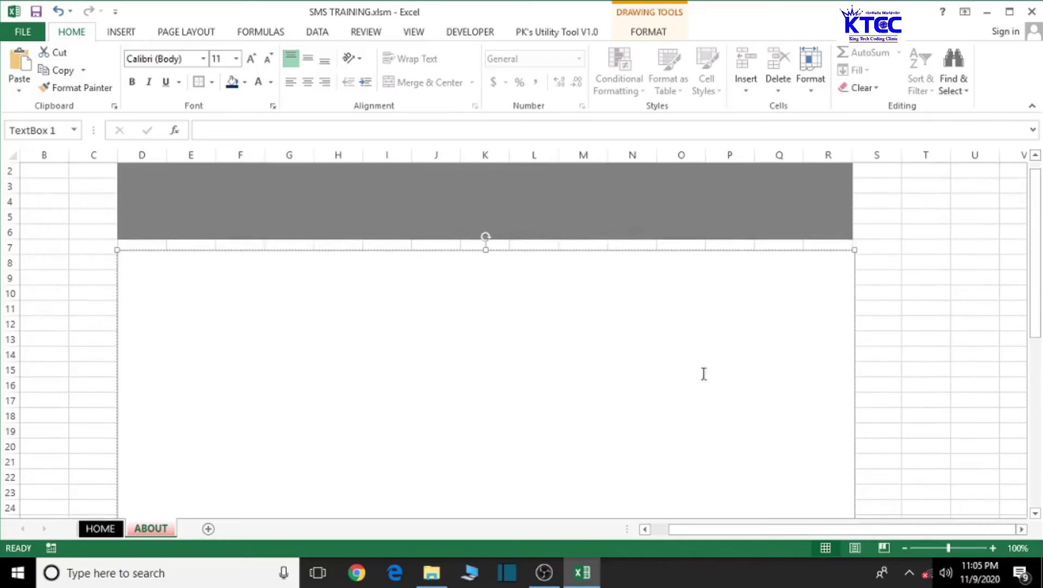
{"action": "left_click_drag", "start_coordinate": [484, 249], "coordinate": [485, 240]}
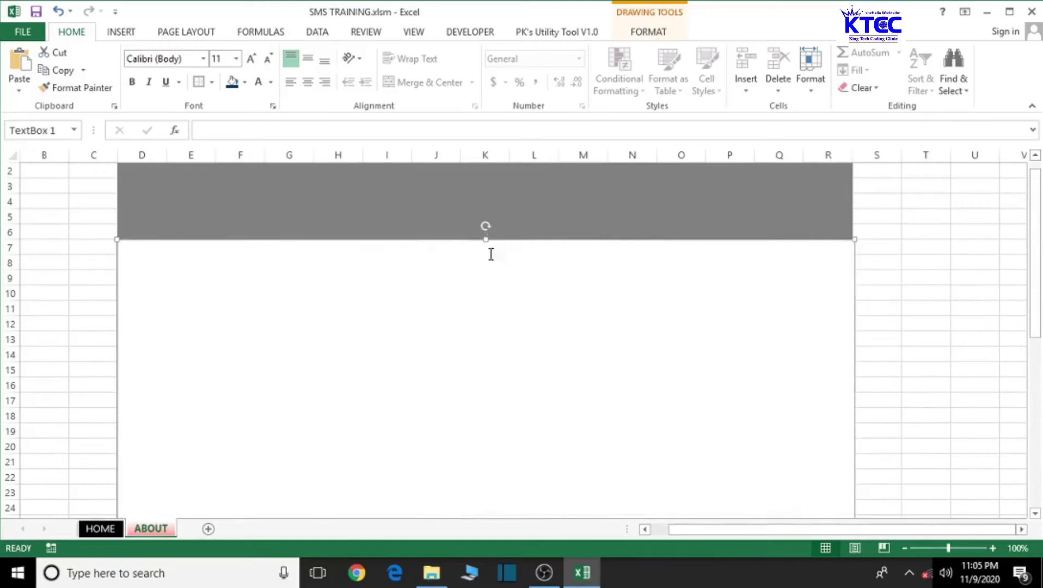
{"action": "scroll", "coordinate": [542, 326], "scroll_direction": "down", "scroll_amount": 5}
{"action": "scroll", "coordinate": [542, 326], "scroll_direction": "down", "scroll_amount": 1}
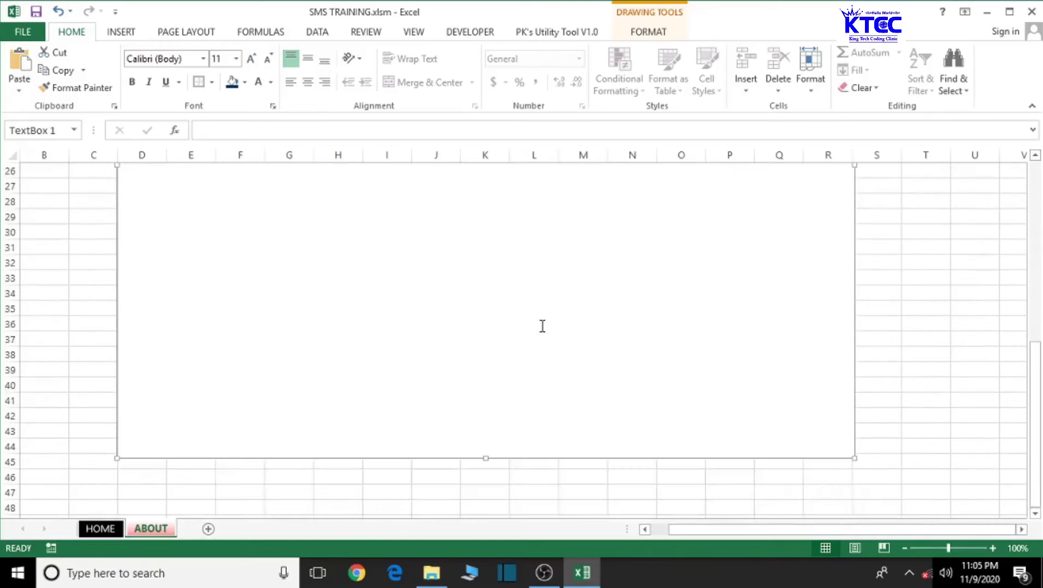
{"action": "scroll", "coordinate": [542, 326], "scroll_direction": "up", "scroll_amount": 6}
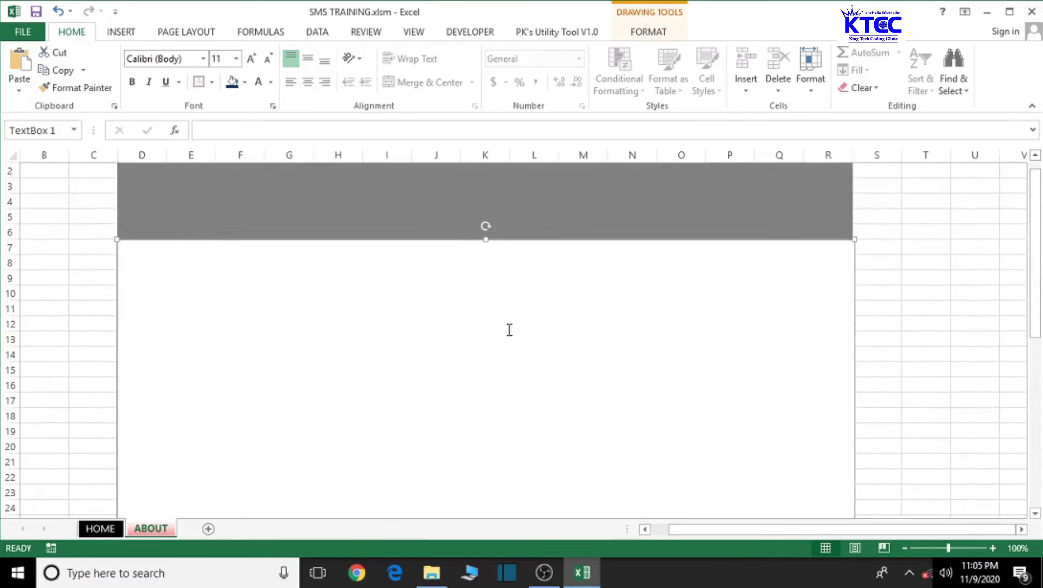
{"action": "left_click", "coordinate": [101, 154]}
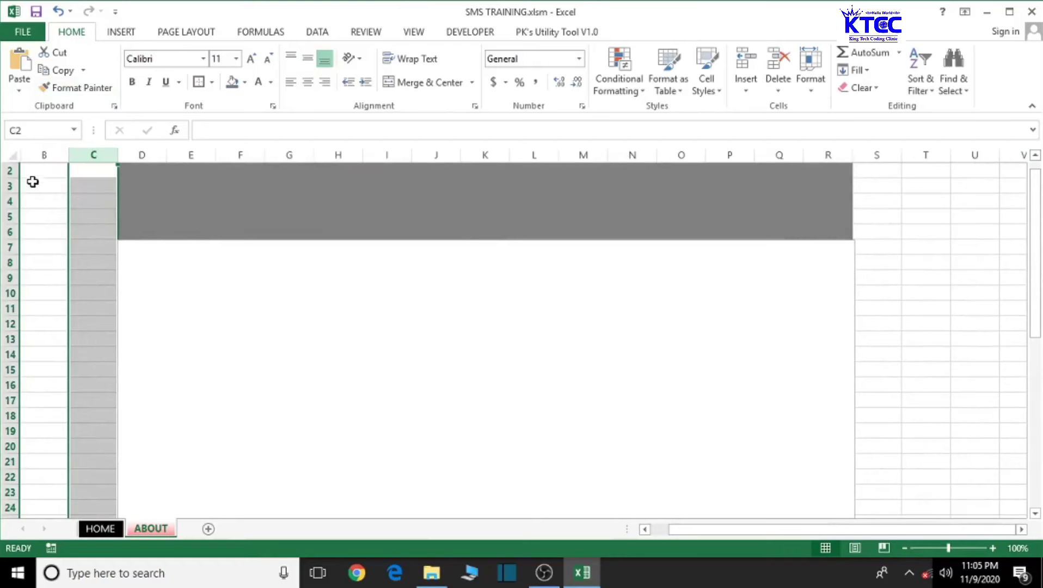
- Fill the B2:C46 margin cells white and select the S2:T46 margin
{"action": "left_click_drag", "start_coordinate": [24, 169], "coordinate": [85, 396]}
{"action": "left_click", "coordinate": [244, 81]}
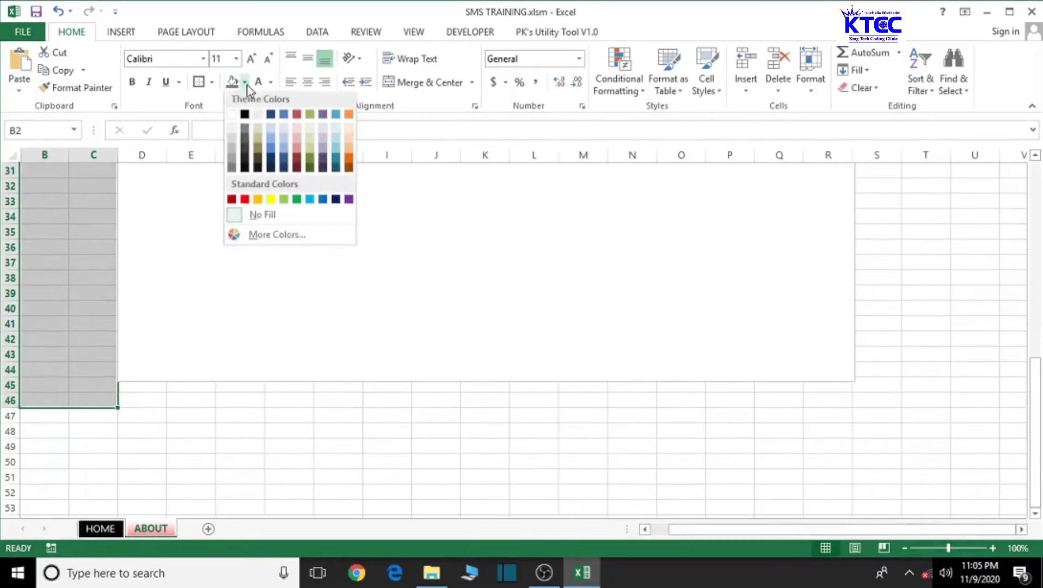
{"action": "left_click", "coordinate": [232, 116]}
{"action": "scroll", "coordinate": [273, 218], "scroll_direction": "up", "scroll_amount": 10}
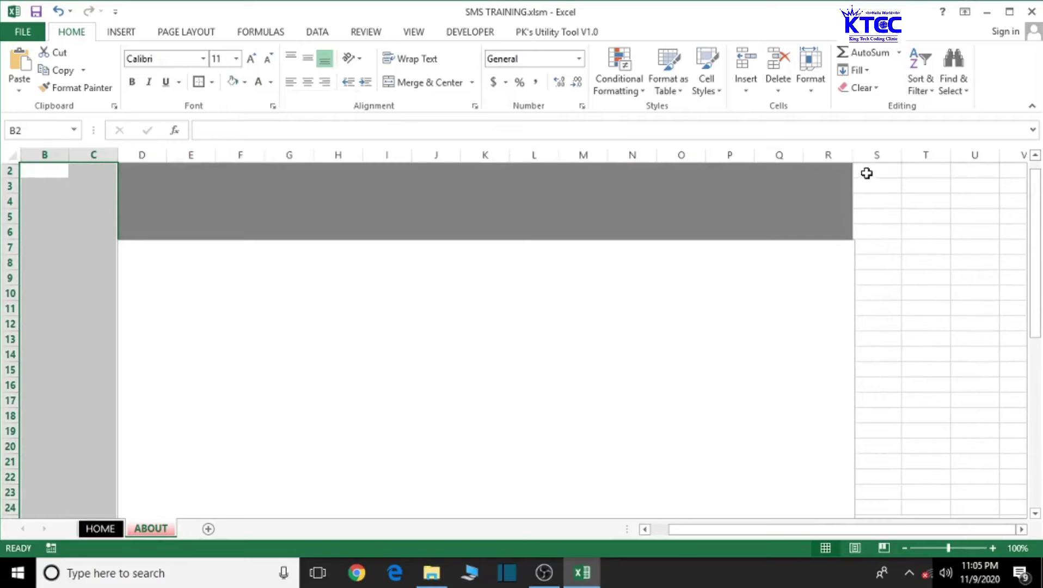
{"action": "left_click_drag", "start_coordinate": [865, 172], "coordinate": [937, 488]}
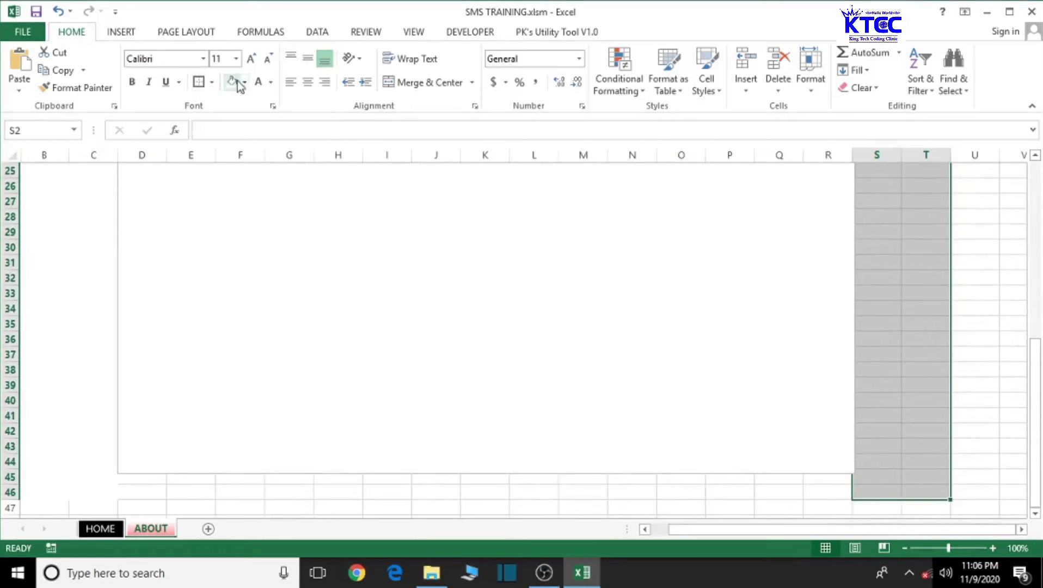
{"action": "key", "text": "ctrl+BackSpace"}
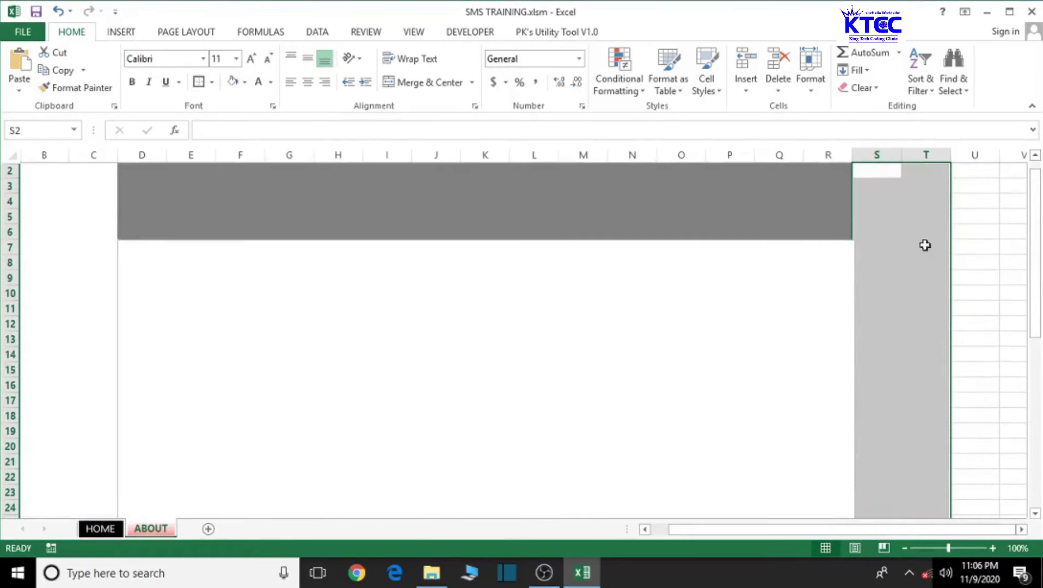
- Hide every column from U to the end of the sheet
{"action": "left_click", "coordinate": [977, 234]}
{"action": "left_click", "coordinate": [975, 154]}
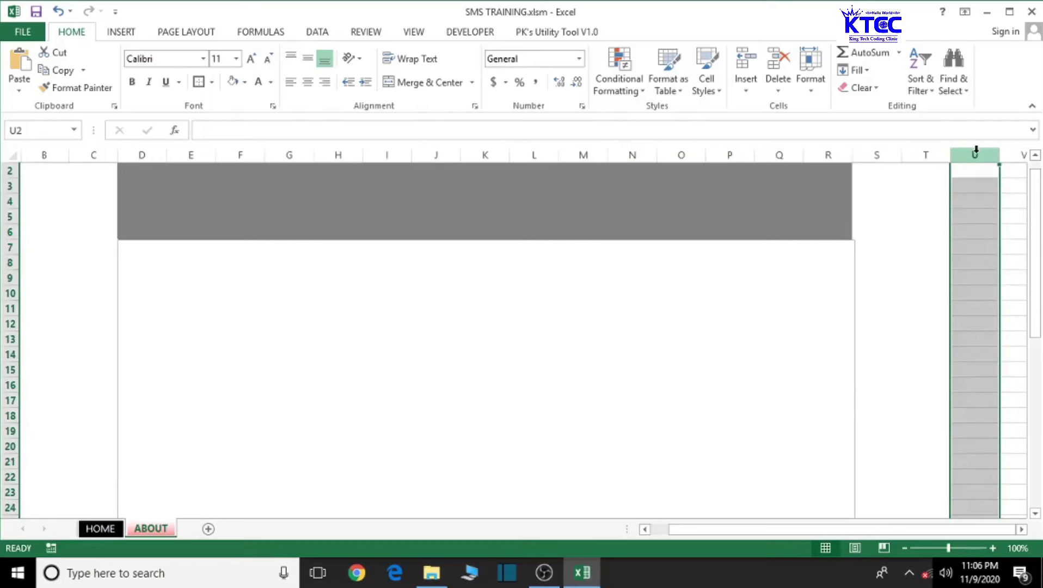
{"action": "key", "text": "ctrl+shift+Right"}
{"action": "right_click", "coordinate": [481, 286]}
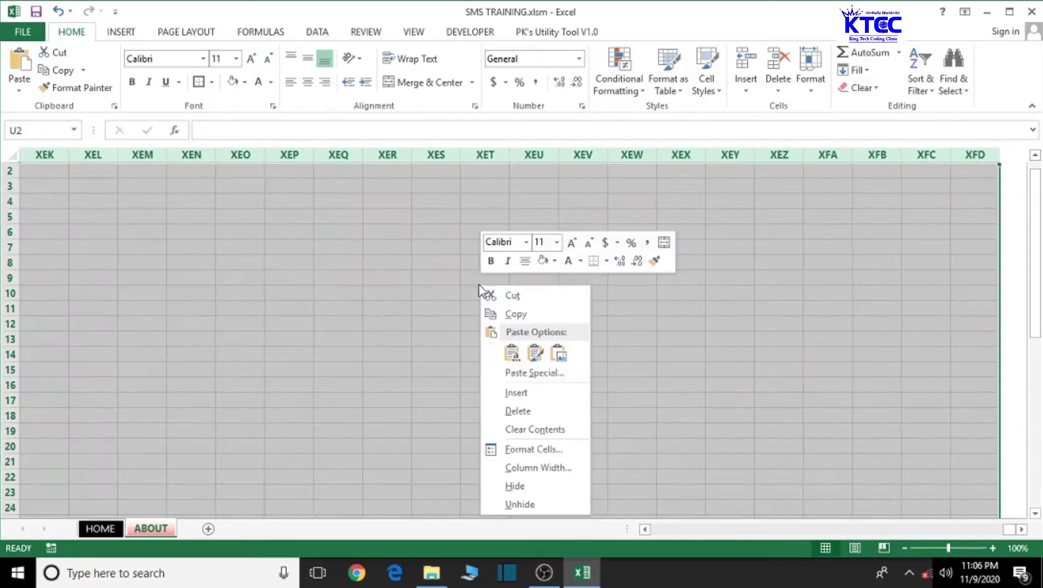
{"action": "left_click", "coordinate": [520, 487]}
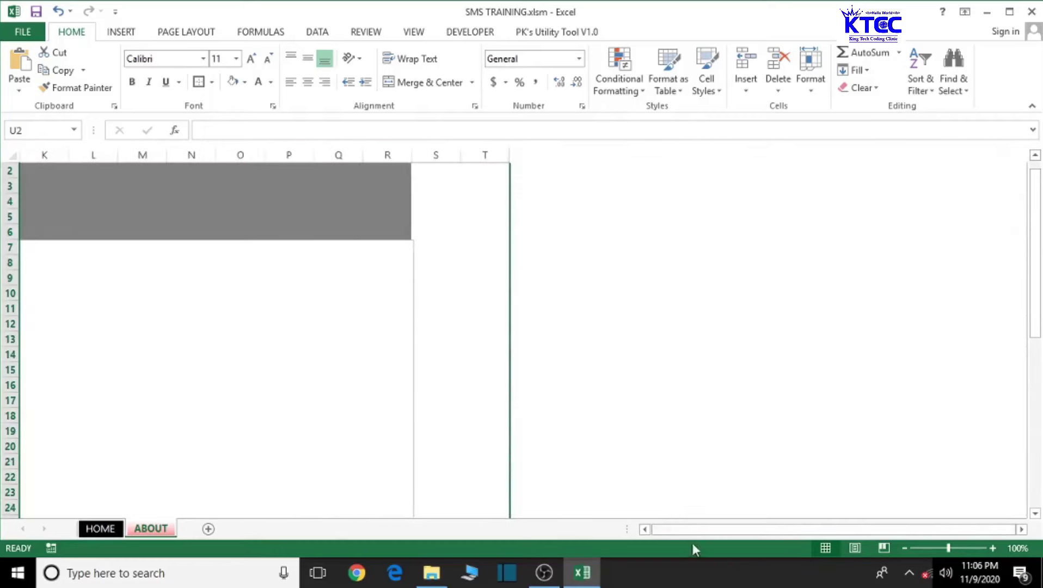
{"action": "left_click", "coordinate": [645, 529]}
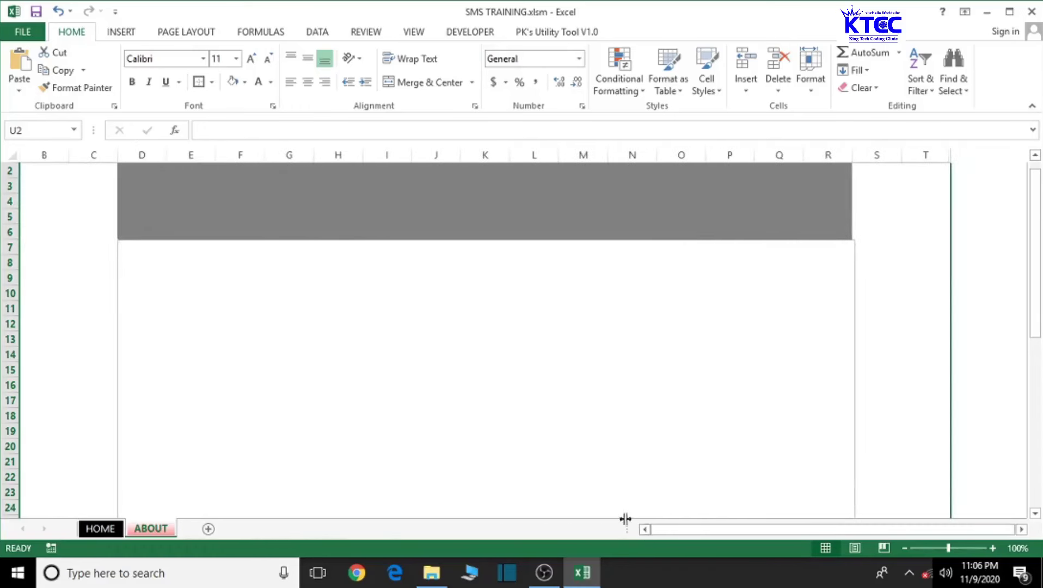
- Hide every row from 47 to the end of the sheet
{"action": "scroll", "coordinate": [545, 475], "scroll_direction": "down", "scroll_amount": 9}
{"action": "scroll", "coordinate": [542, 474], "scroll_direction": "down", "scroll_amount": 1}
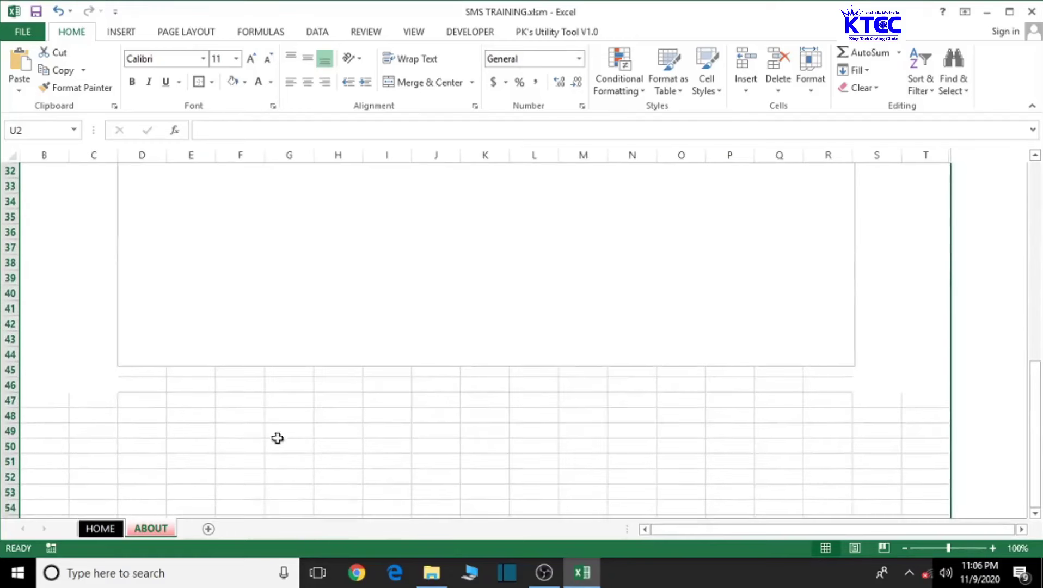
{"action": "left_click", "coordinate": [4, 401]}
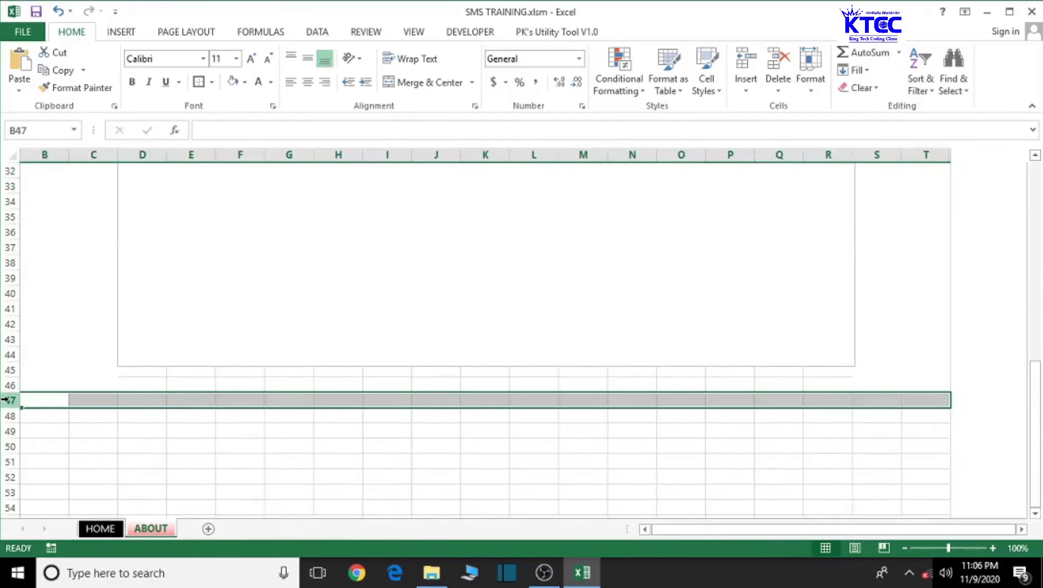
{"action": "key", "text": "ctrl+shift+Down"}
{"action": "right_click", "coordinate": [290, 291]}
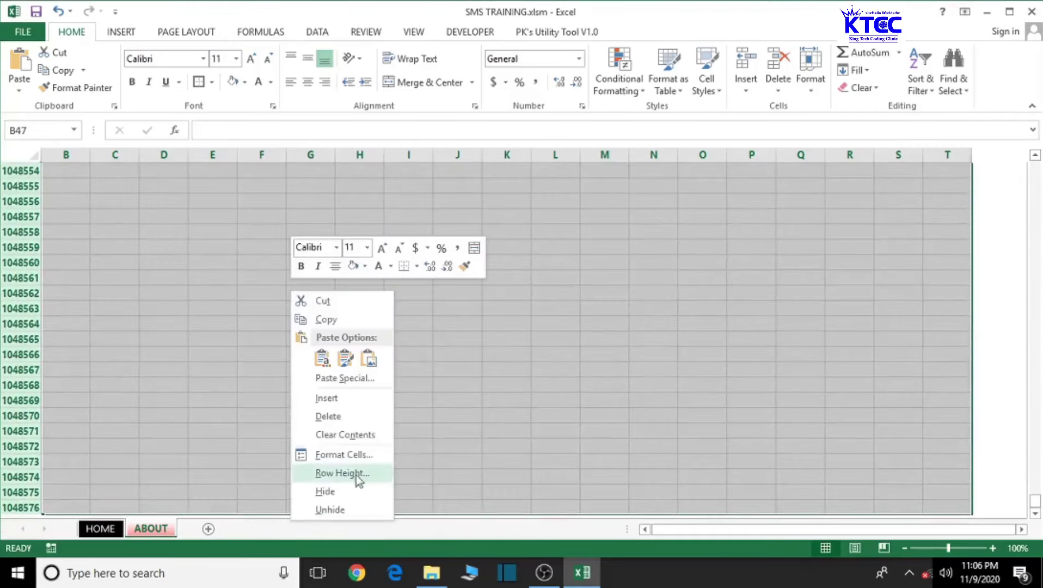
{"action": "left_click", "coordinate": [338, 491]}
{"action": "scroll", "coordinate": [517, 454], "scroll_direction": "up", "scroll_amount": 2}
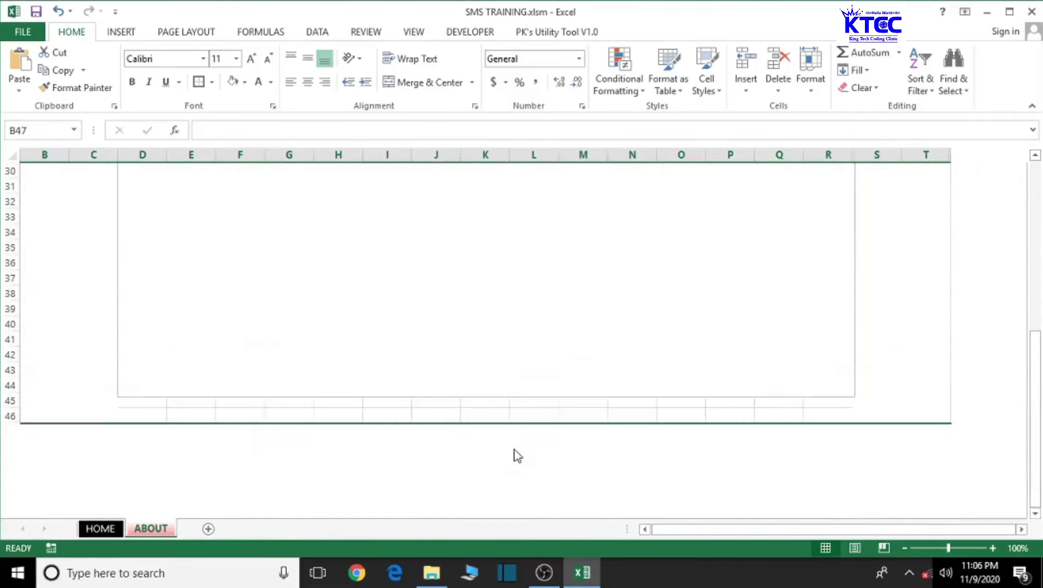
{"action": "left_click_drag", "start_coordinate": [133, 413], "coordinate": [305, 415]}
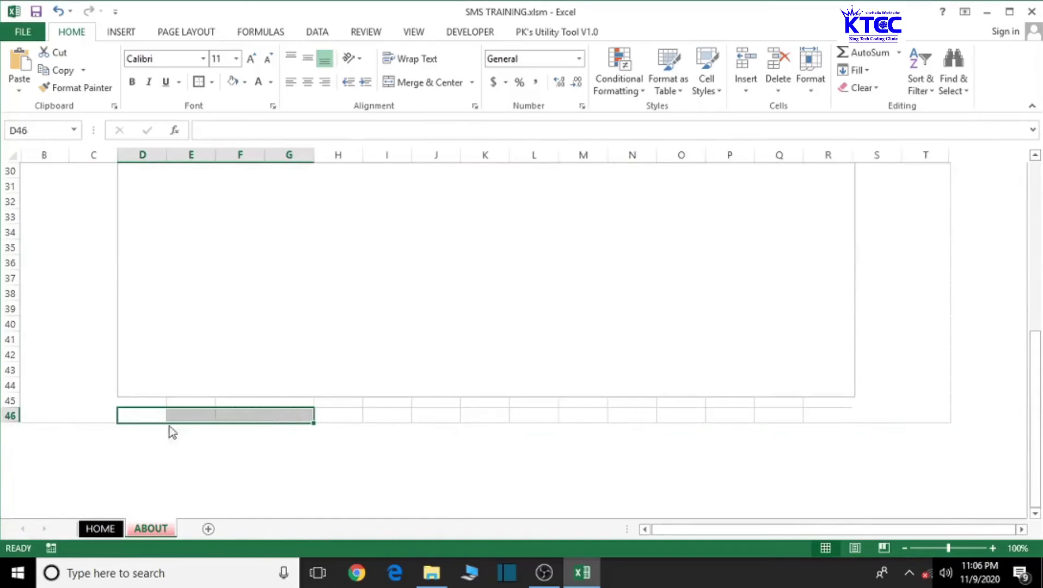
{"action": "left_click", "coordinate": [133, 402]}
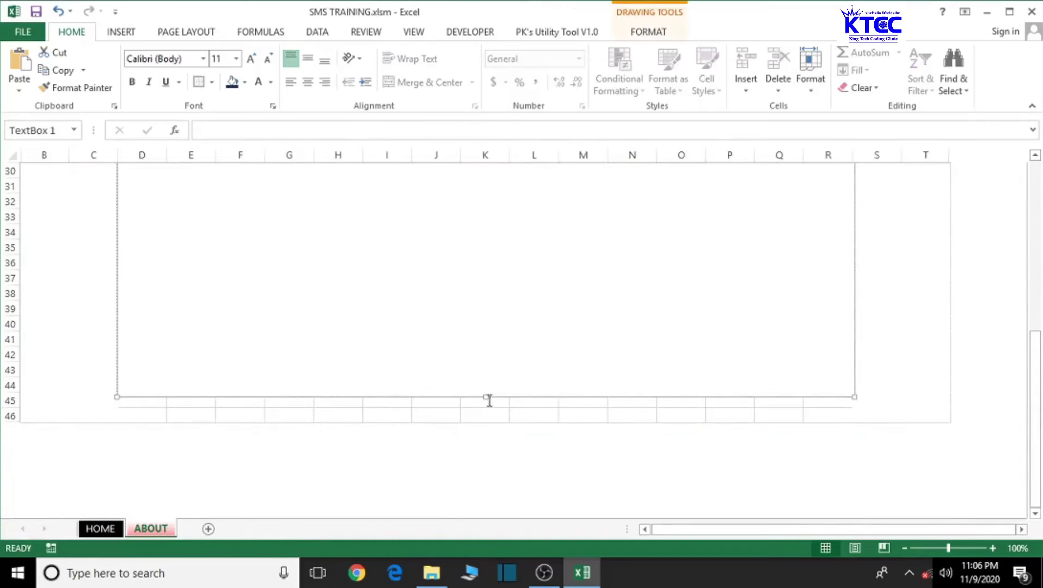
- Stretch the text box's bottom edge down to row 46, then select cell H4
{"action": "left_click_drag", "start_coordinate": [487, 397], "coordinate": [486, 423]}
{"action": "scroll", "coordinate": [493, 418], "scroll_direction": "up", "scroll_amount": 9}
{"action": "left_click", "coordinate": [589, 408]}
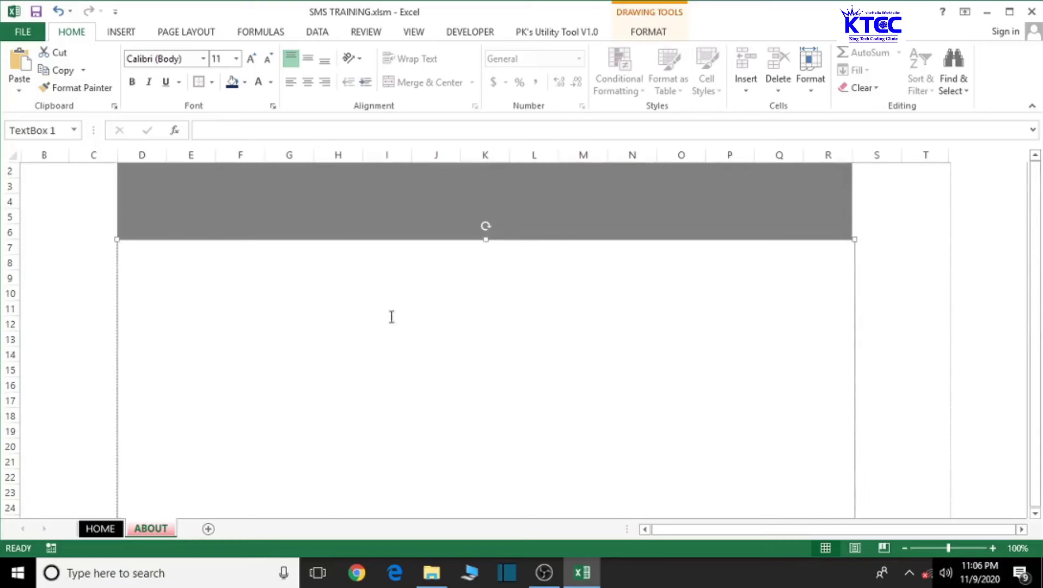
{"action": "left_click", "coordinate": [328, 201]}
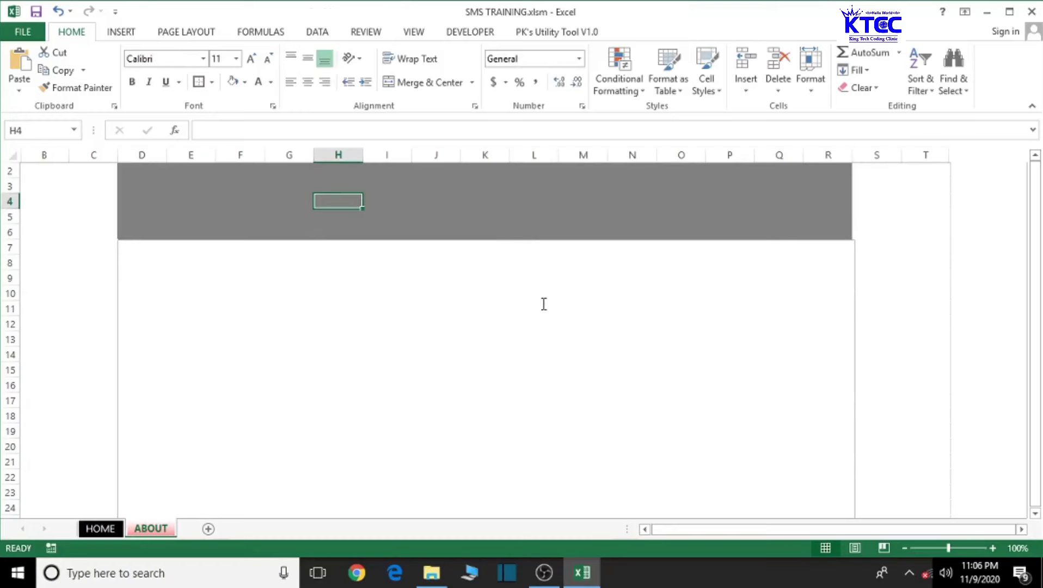
- Enter the heading 'ABOU THE SYSTEM' in H4 and merge and centre it across H4:M4
{"action": "type", "text": "ABOU THE SYSTEM"}
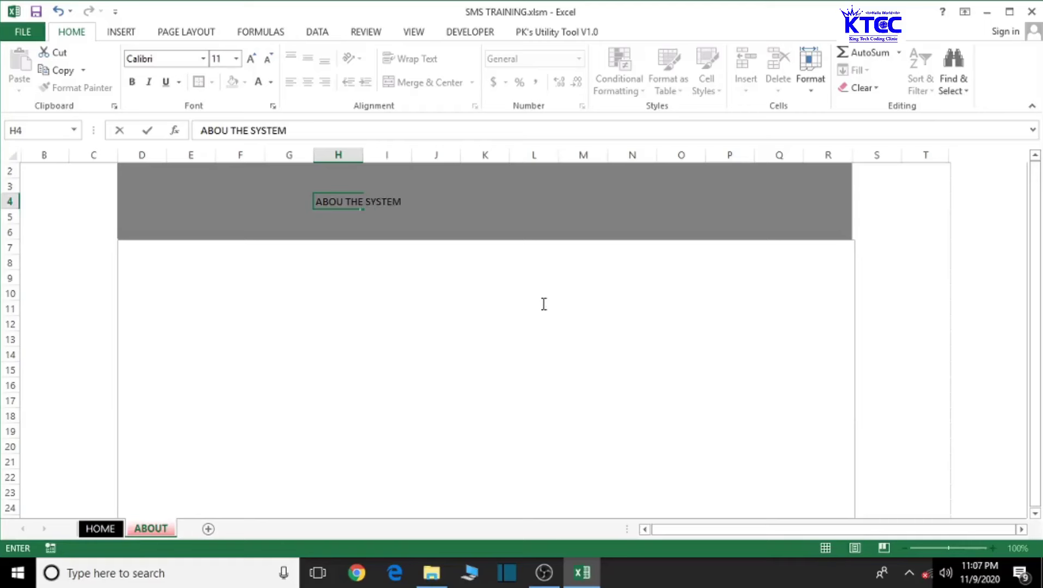
{"action": "left_click", "coordinate": [478, 353]}
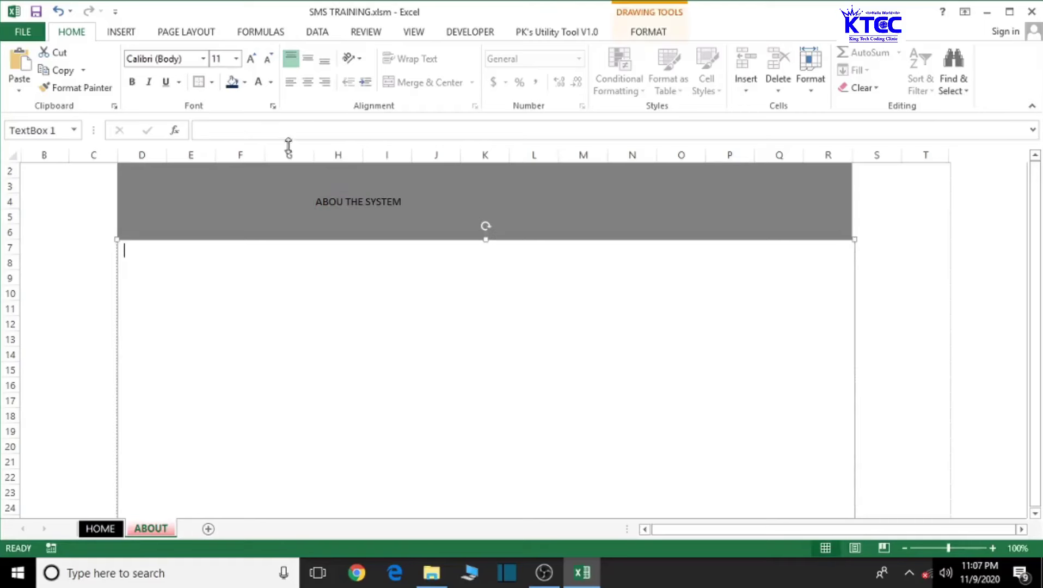
{"action": "mouse_move", "coordinate": [321, 202]}
{"action": "left_mouse_down"}
{"action": "mouse_move", "coordinate": [408, 213]}
{"action": "mouse_move", "coordinate": [563, 201]}
{"action": "left_mouse_up"}
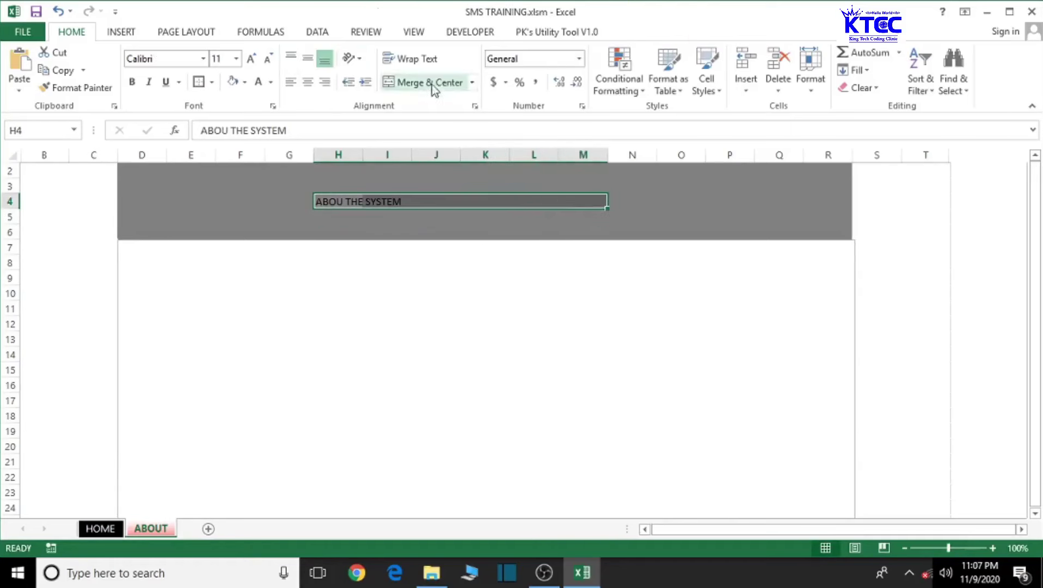
{"action": "left_click", "coordinate": [430, 83]}
- Format the heading in bold 22-pt Times New Roman
{"action": "left_click", "coordinate": [179, 57]}
{"action": "type", "text": "Times New Roma"}
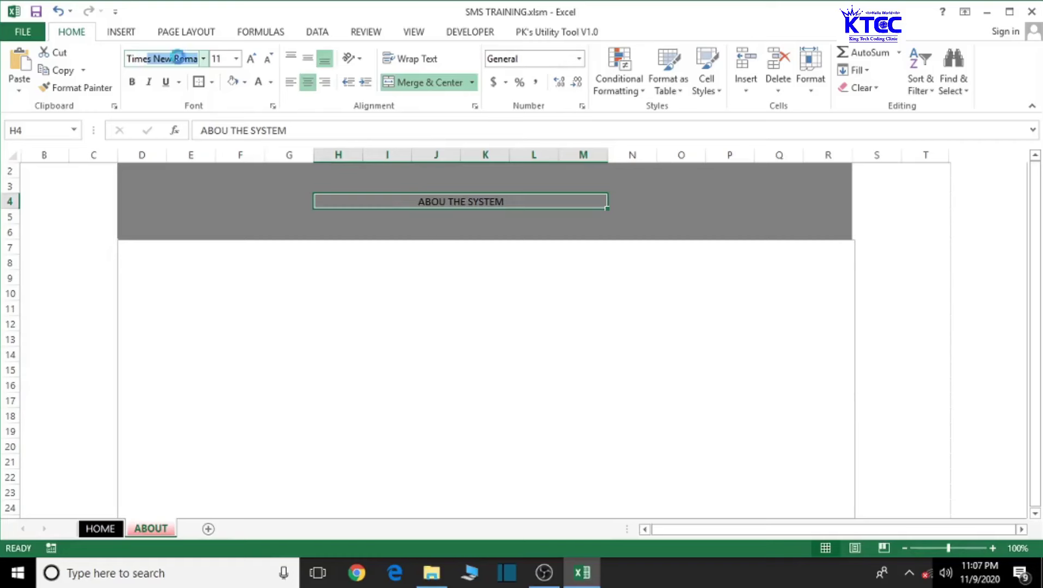
{"action": "key", "text": "Return"}
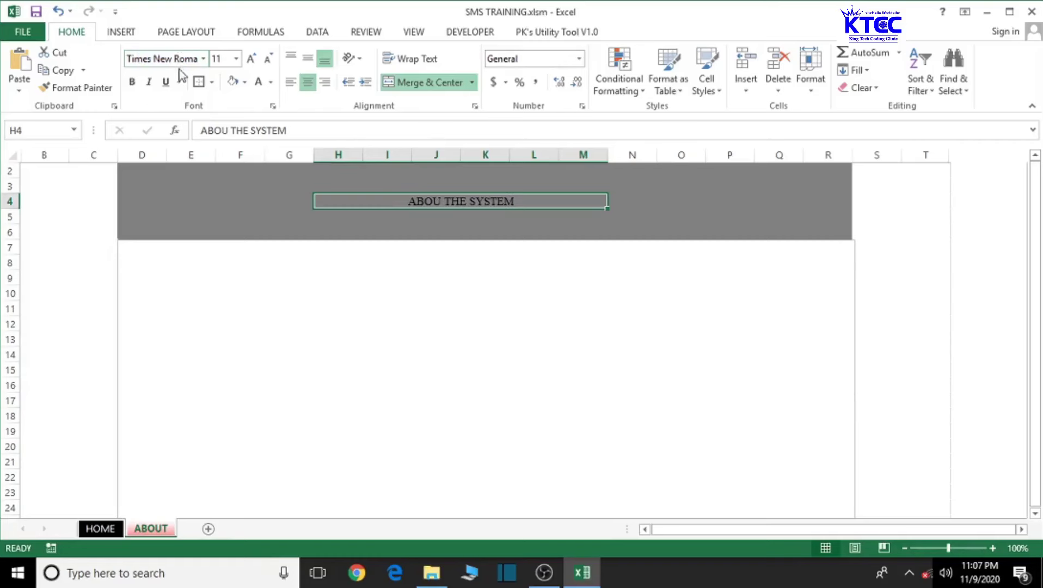
{"action": "left_click", "coordinate": [132, 81]}
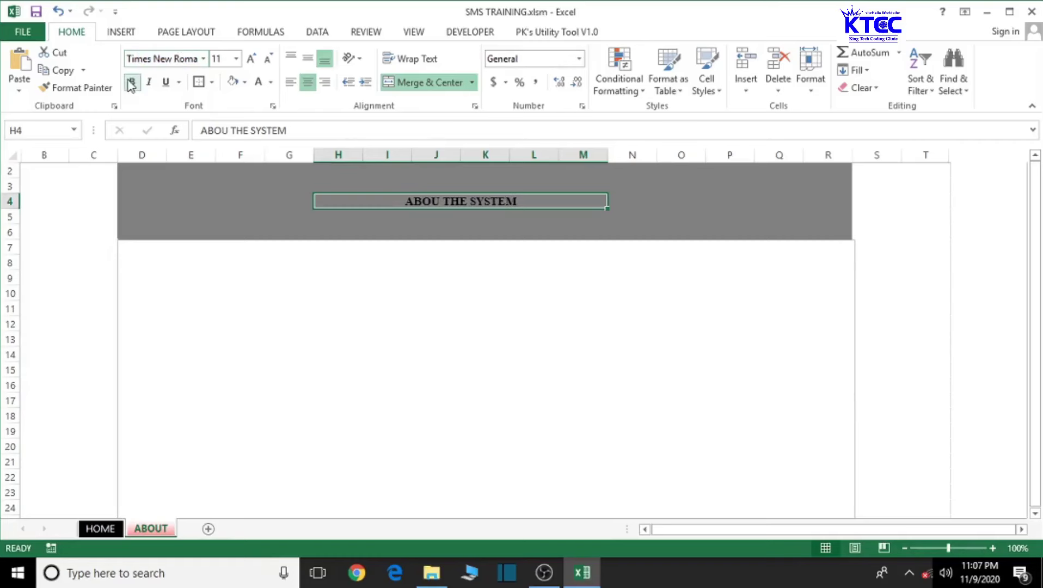
{"action": "left_click", "coordinate": [252, 59]}
{"action": "left_click", "coordinate": [252, 59]}
{"action": "left_click", "coordinate": [252, 60]}
{"action": "left_click", "coordinate": [252, 60]}
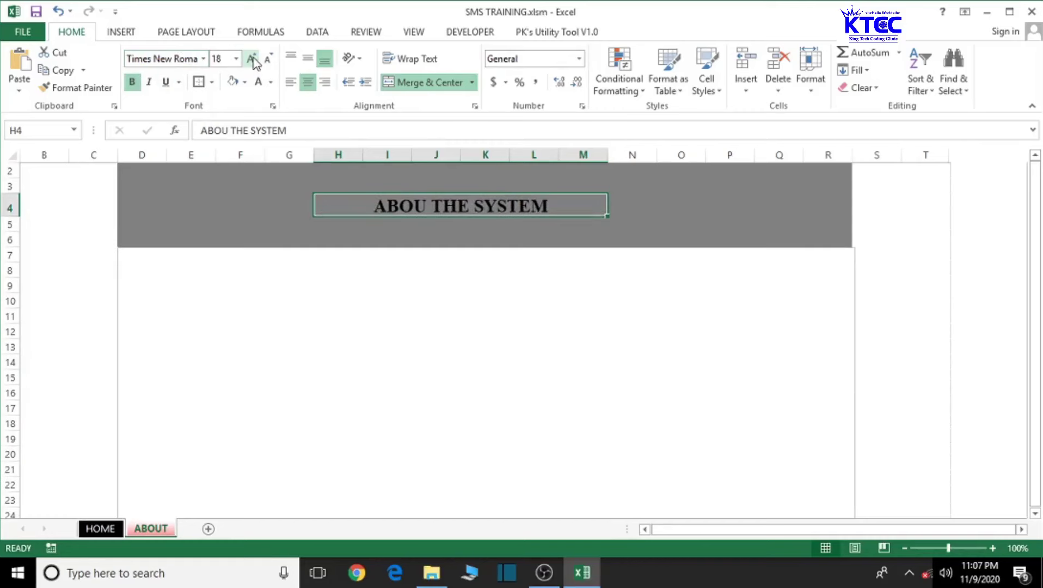
{"action": "left_click", "coordinate": [252, 60]}
{"action": "left_click", "coordinate": [252, 60]}
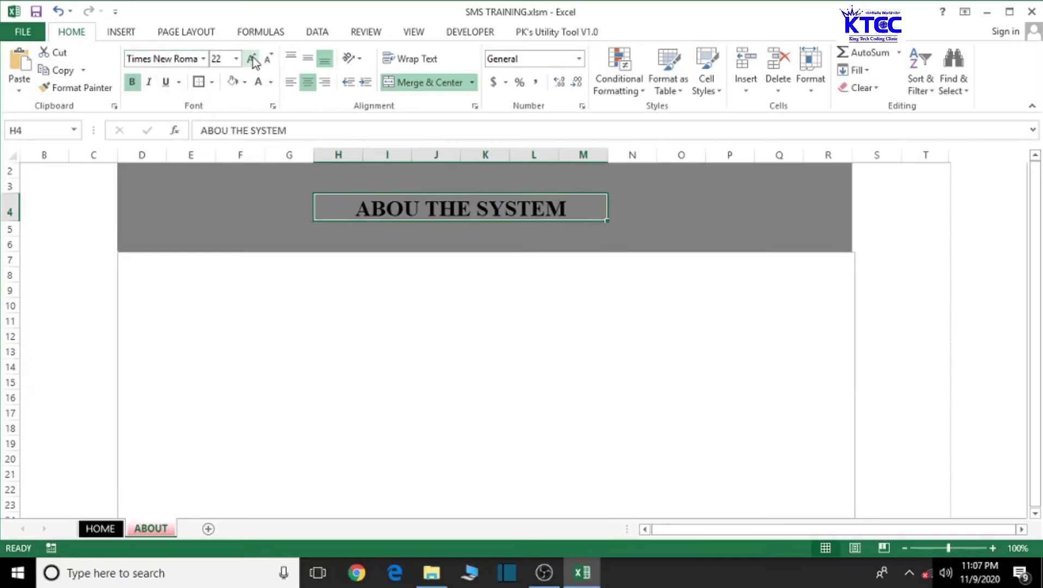
- Give the title cell white text on a navy fill
{"action": "left_click", "coordinate": [211, 82]}
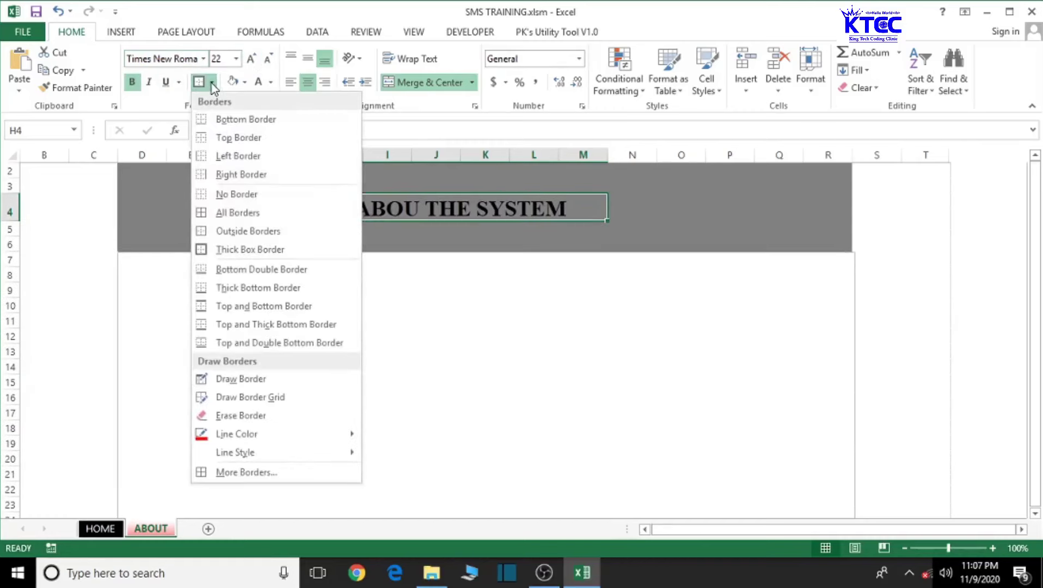
{"action": "left_click", "coordinate": [263, 82]}
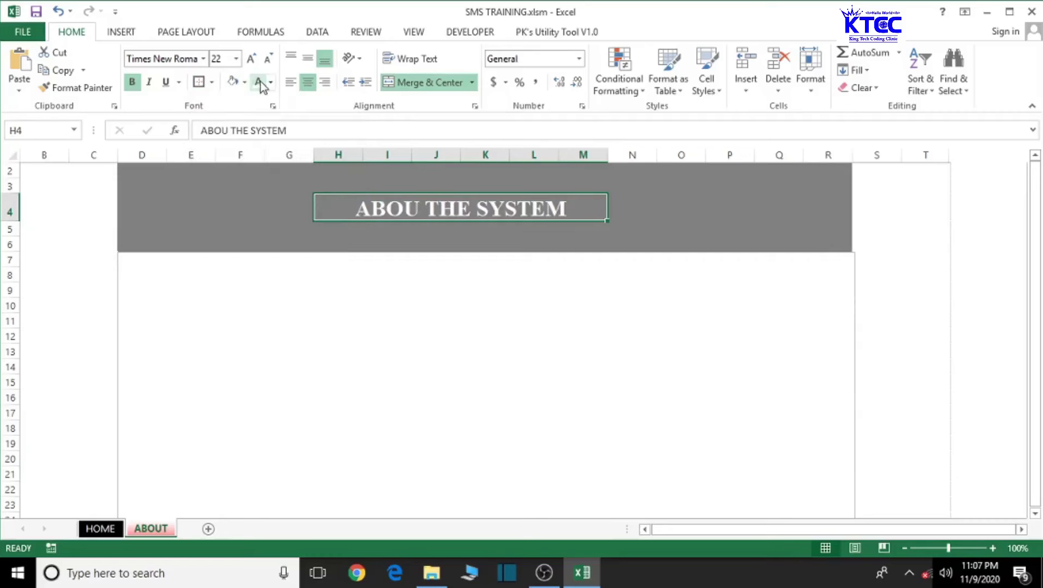
{"action": "left_click", "coordinate": [245, 83]}
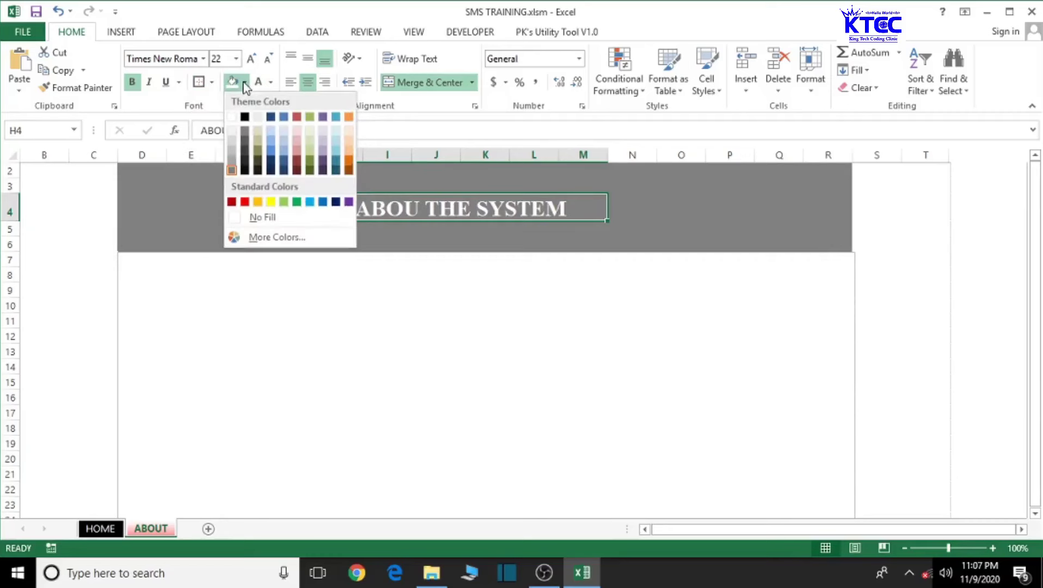
{"action": "left_click", "coordinate": [335, 202]}
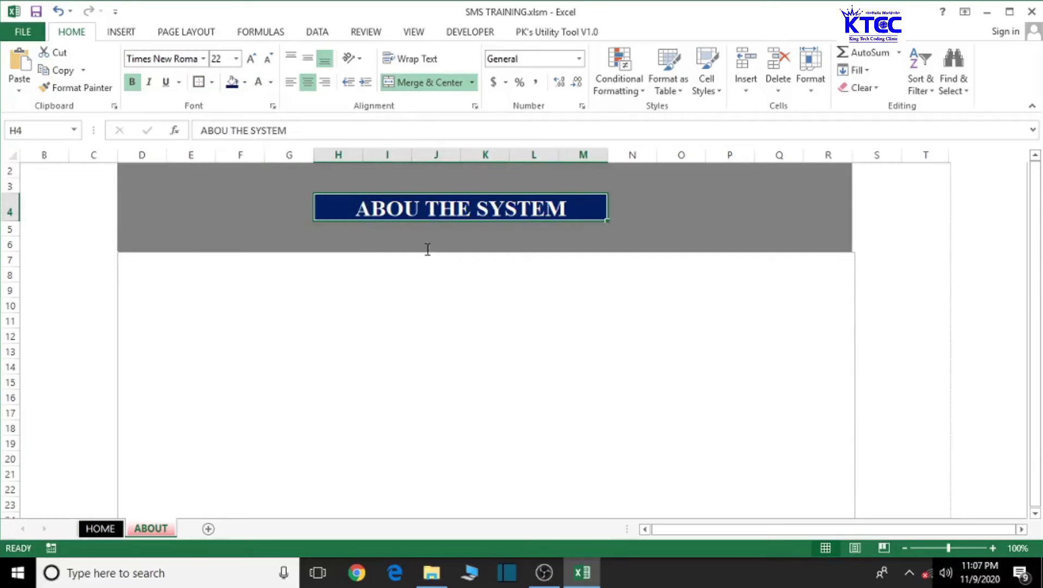
{"action": "left_click", "coordinate": [496, 327]}
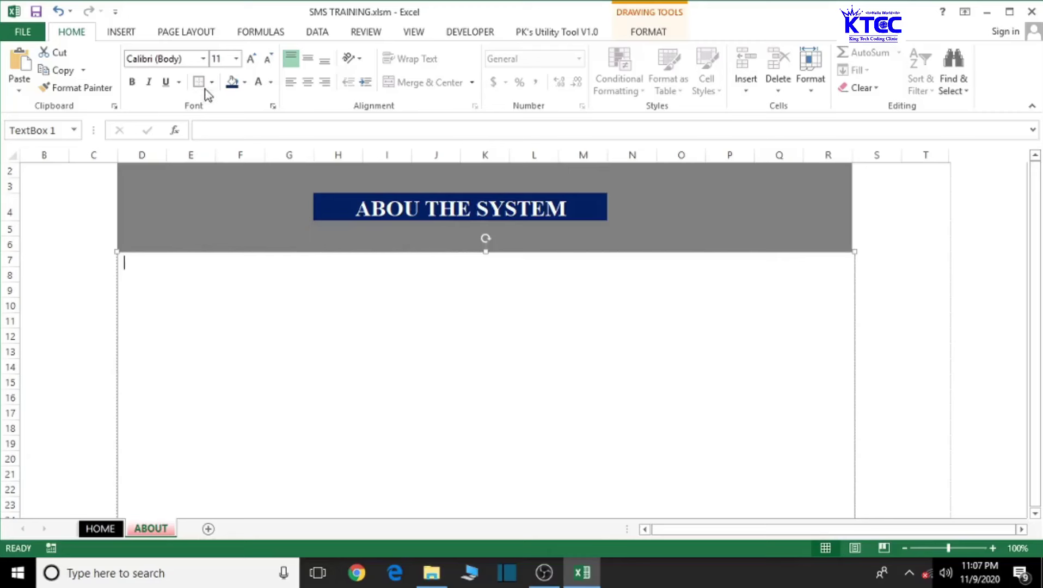
- Frame the page area from column C to column S with red borders, then select the grey banner cells
{"action": "left_click", "coordinate": [111, 166]}
{"action": "left_click_drag", "start_coordinate": [111, 166], "coordinate": [289, 181]}
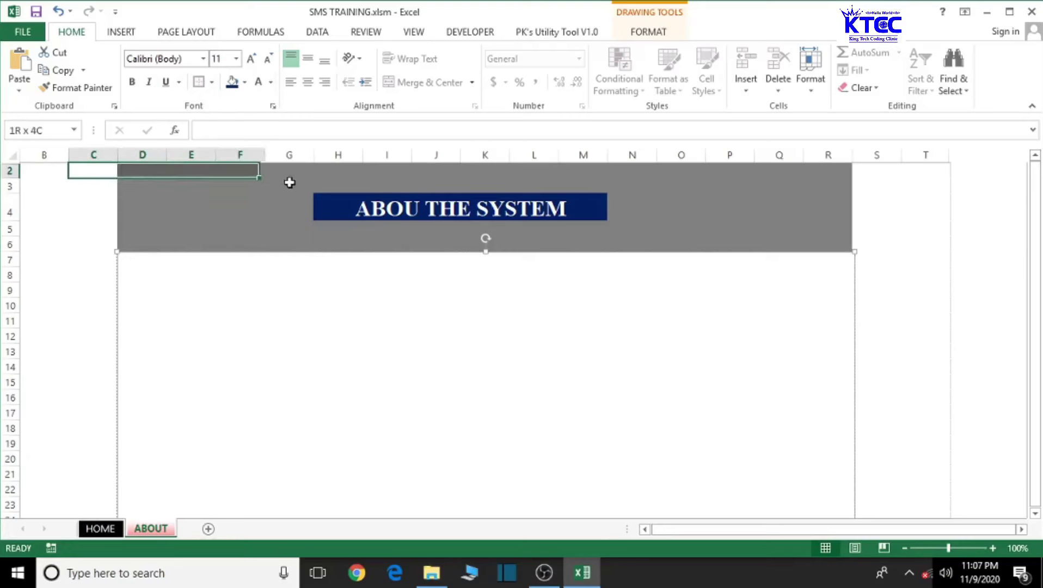
{"action": "left_click", "coordinate": [103, 203]}
{"action": "left_click", "coordinate": [112, 168]}
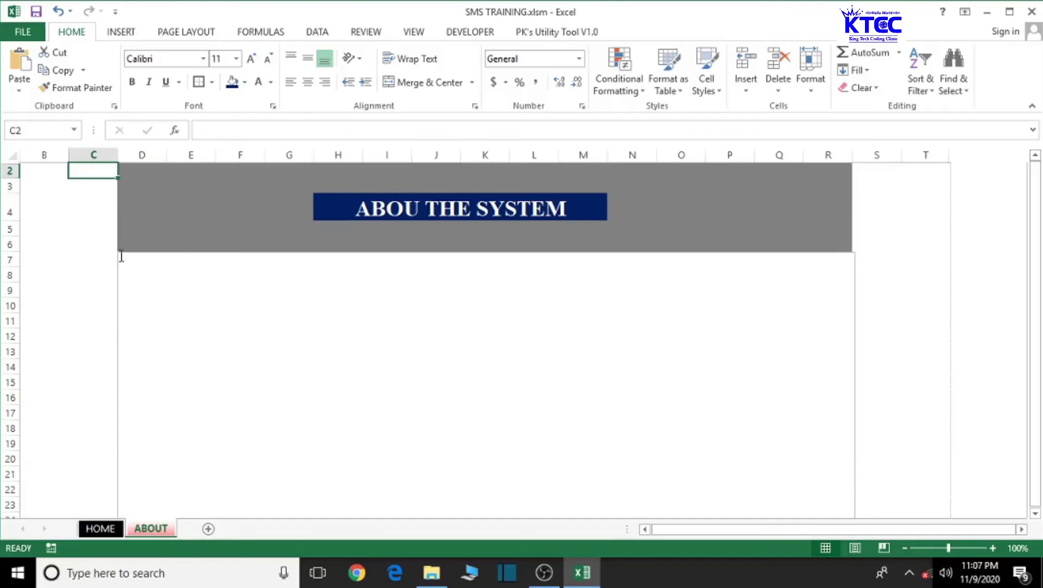
{"action": "left_click", "coordinate": [107, 247]}
{"action": "left_click_drag", "start_coordinate": [87, 169], "coordinate": [901, 523]}
{"action": "left_click_drag", "start_coordinate": [894, 583], "coordinate": [887, 547]}
{"action": "scroll", "coordinate": [545, 343], "scroll_direction": "up", "scroll_amount": 7}
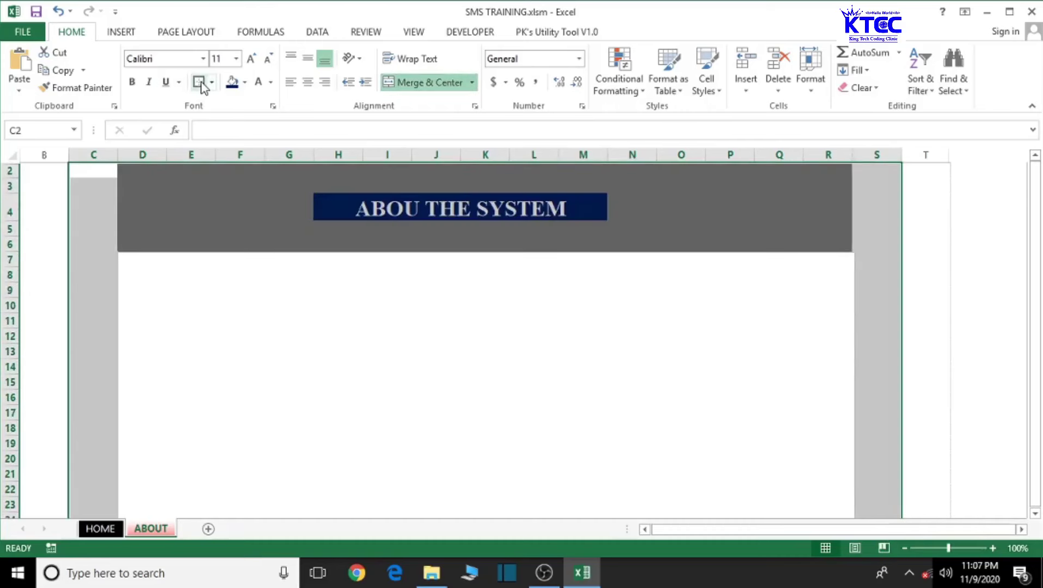
{"action": "left_click", "coordinate": [301, 381]}
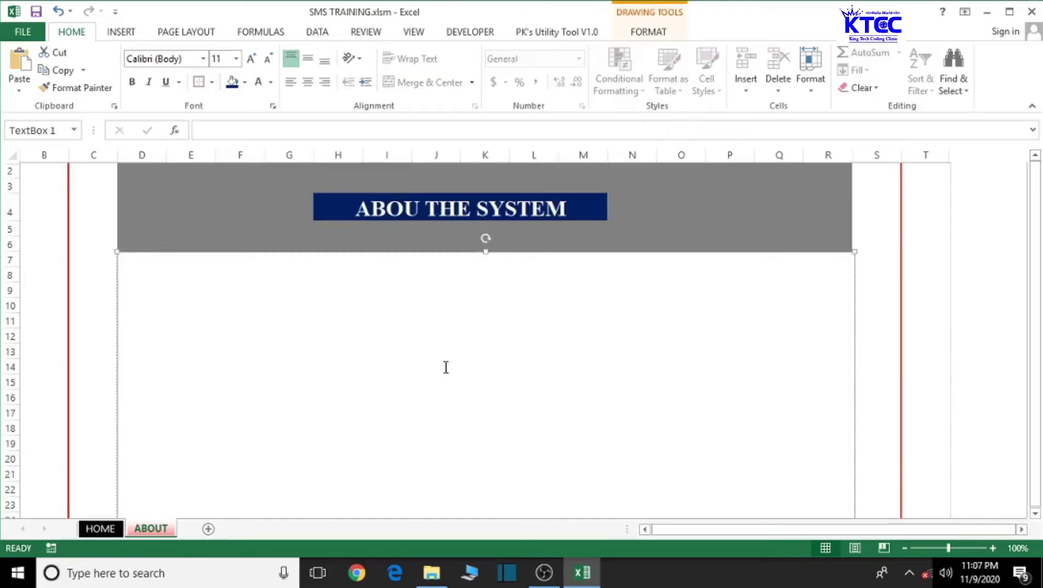
{"action": "mouse_move", "coordinate": [140, 170]}
{"action": "left_mouse_down"}
{"action": "mouse_move", "coordinate": [145, 246]}
{"action": "mouse_move", "coordinate": [402, 262]}
{"action": "mouse_move", "coordinate": [842, 263]}
{"action": "left_mouse_up"}
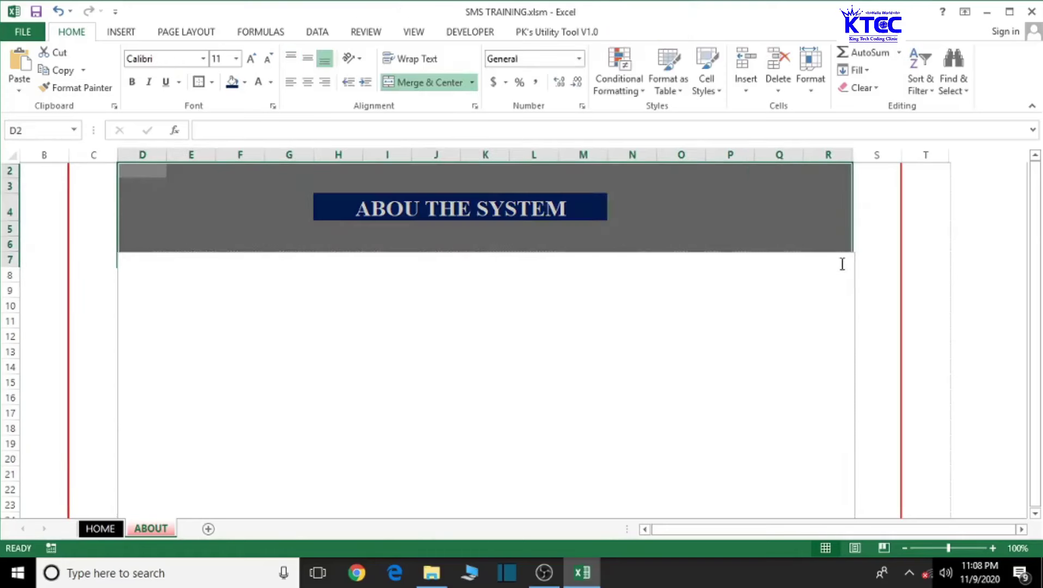
{"action": "left_click", "coordinate": [210, 82]}
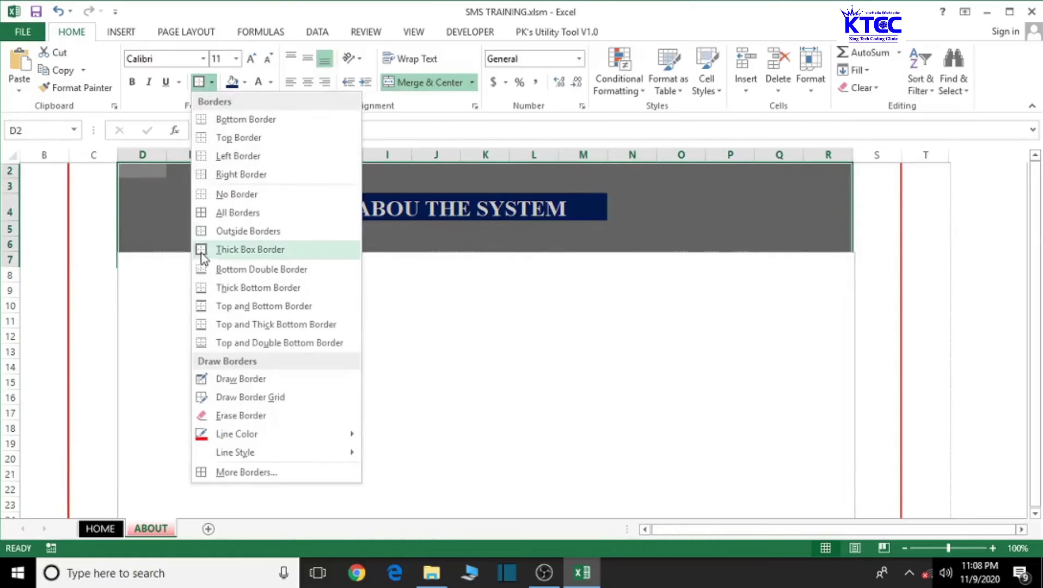
- Apply a thick box border around the grey banner cells D2:R7
{"action": "left_click", "coordinate": [203, 326]}
{"action": "left_click", "coordinate": [366, 368]}
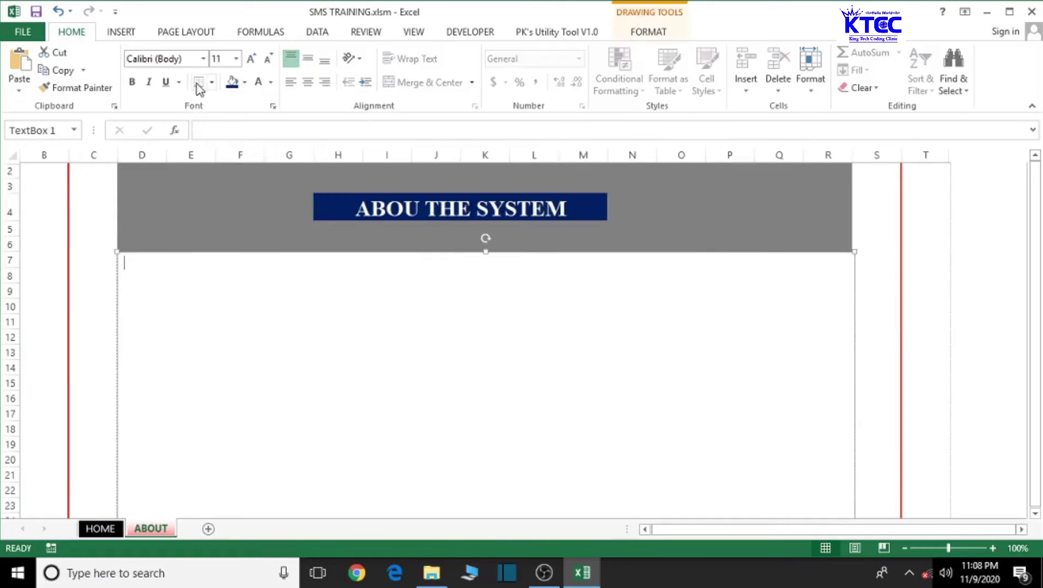
{"action": "left_click_drag", "start_coordinate": [136, 170], "coordinate": [845, 256]}
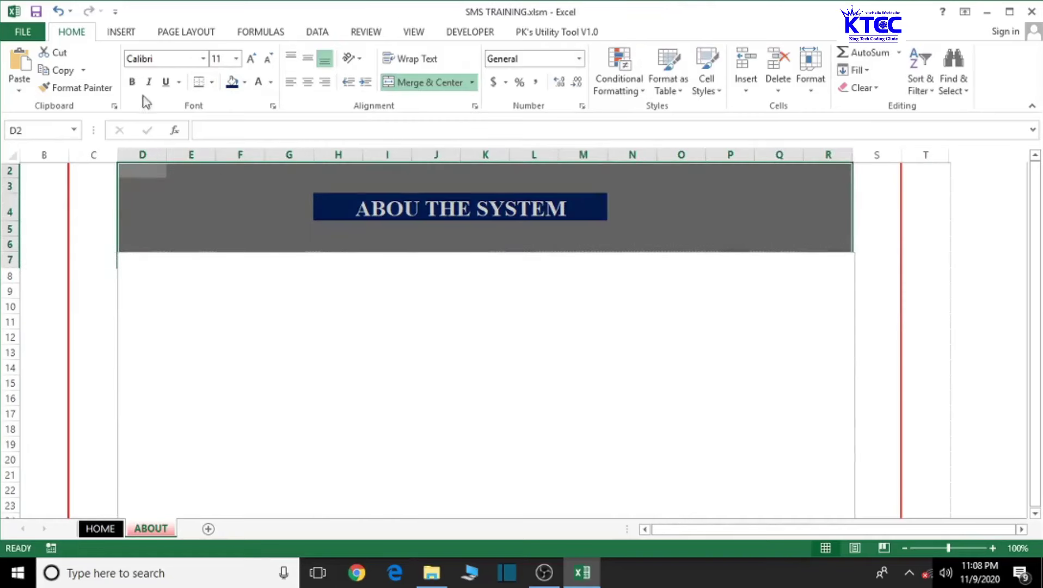
{"action": "left_click", "coordinate": [212, 83]}
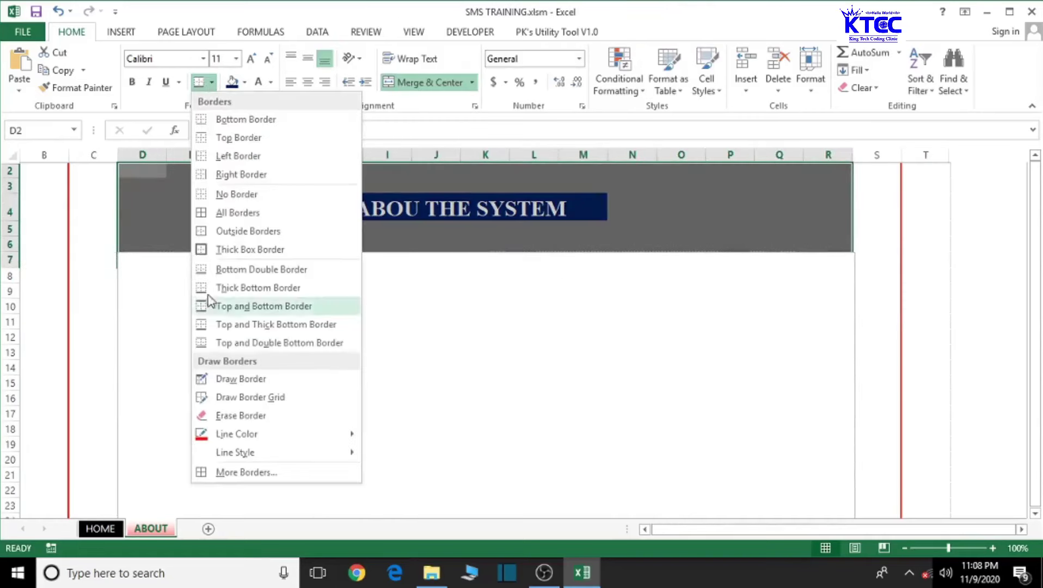
{"action": "left_click", "coordinate": [208, 248]}
{"action": "left_click", "coordinate": [361, 370]}
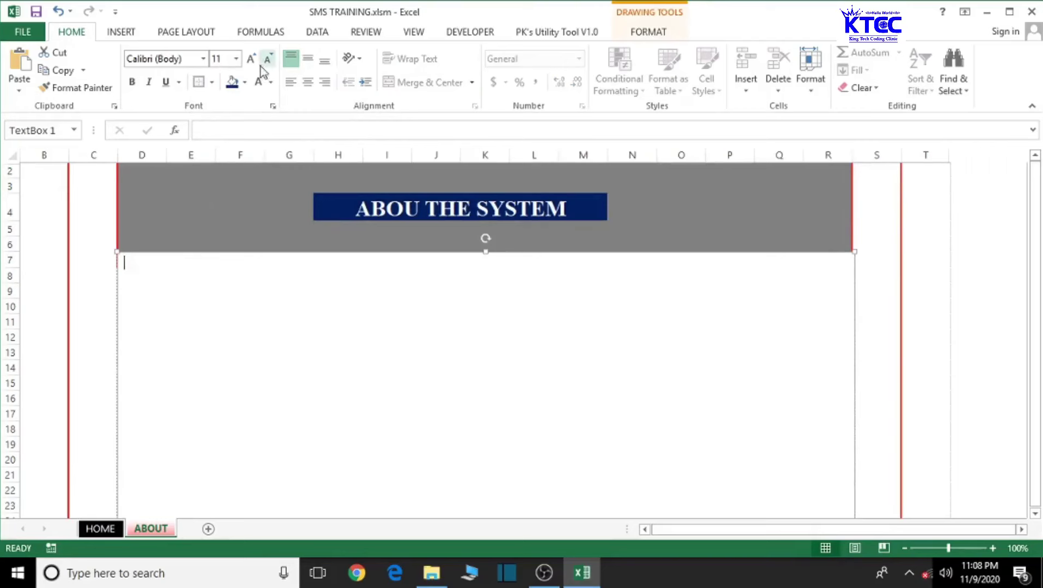
{"action": "left_click", "coordinate": [116, 37]}
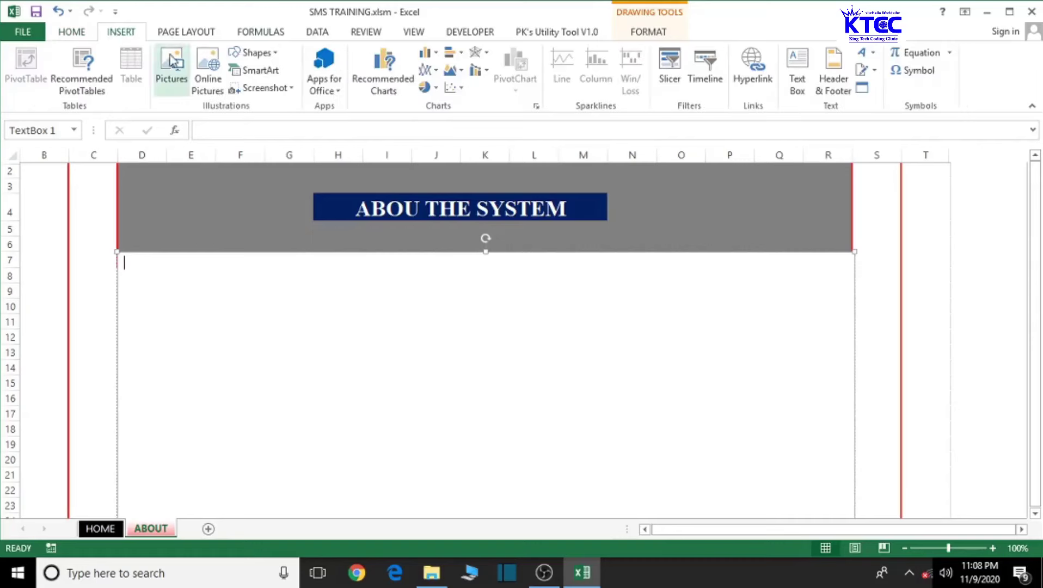
{"action": "left_click", "coordinate": [275, 54]}
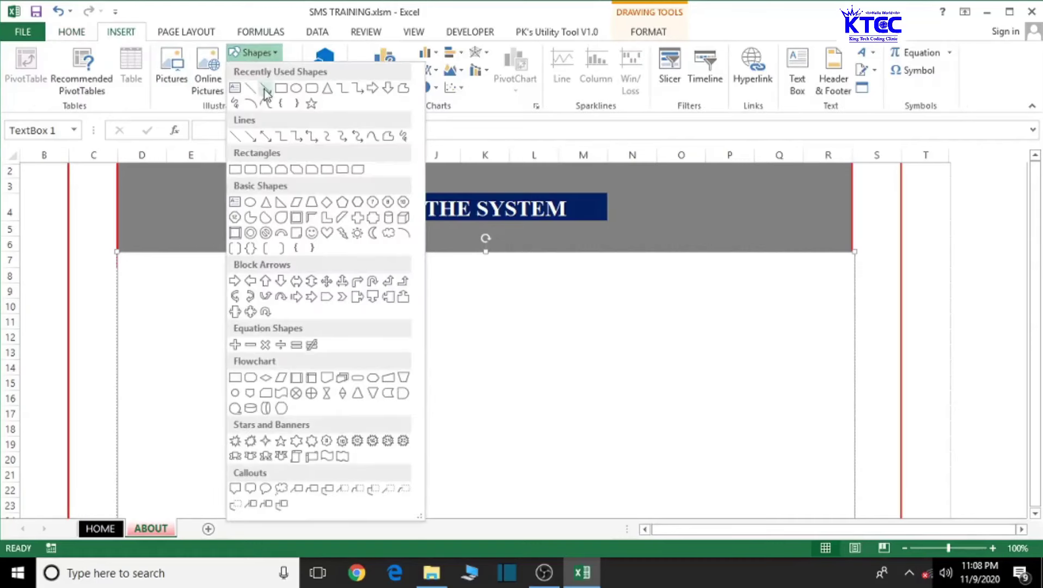
- Draw a small rounded-rectangle button left of the title with a centred HOME label
{"action": "left_click", "coordinate": [251, 170]}
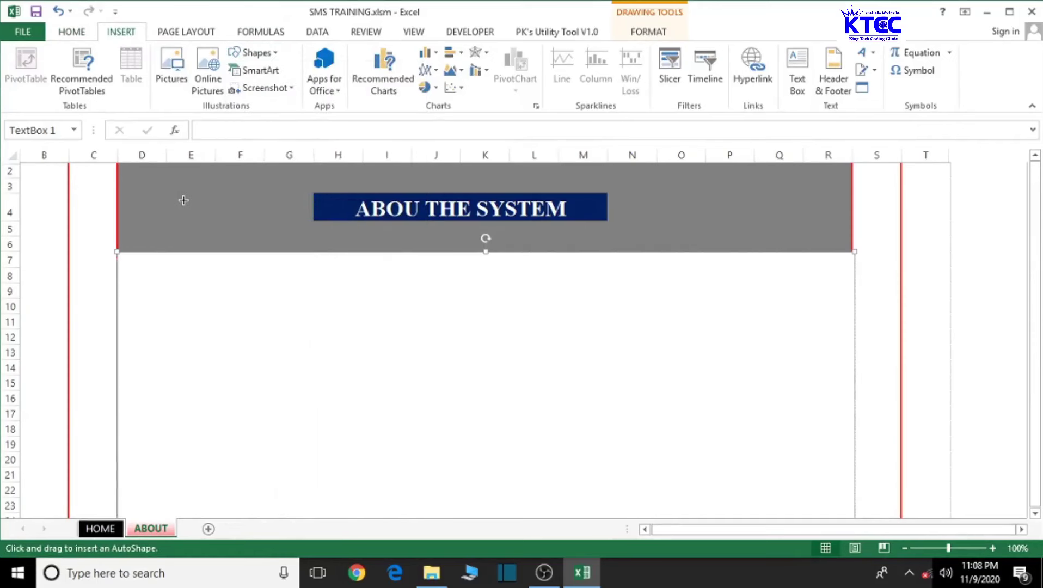
{"action": "mouse_move", "coordinate": [178, 202]}
{"action": "left_mouse_down"}
{"action": "mouse_move", "coordinate": [177, 213]}
{"action": "mouse_move", "coordinate": [260, 222]}
{"action": "mouse_move", "coordinate": [230, 206]}
{"action": "left_mouse_up"}
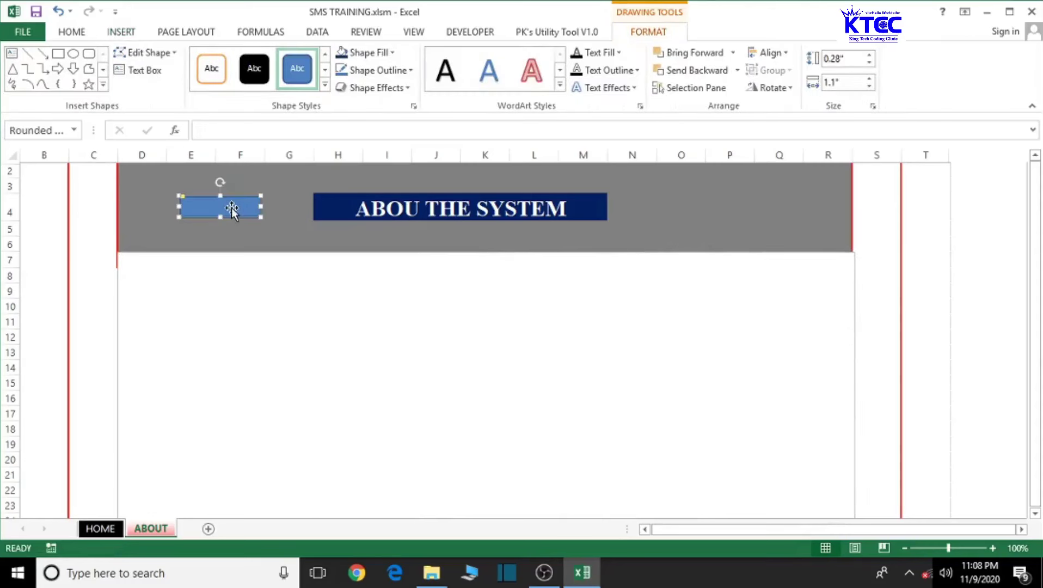
{"action": "right_click", "coordinate": [223, 210]}
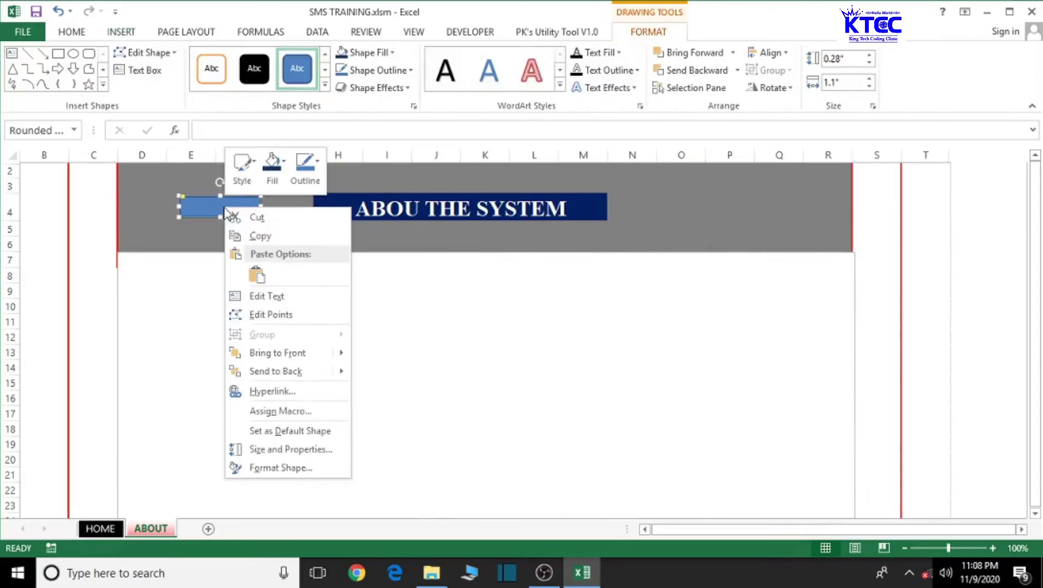
{"action": "left_click", "coordinate": [253, 296]}
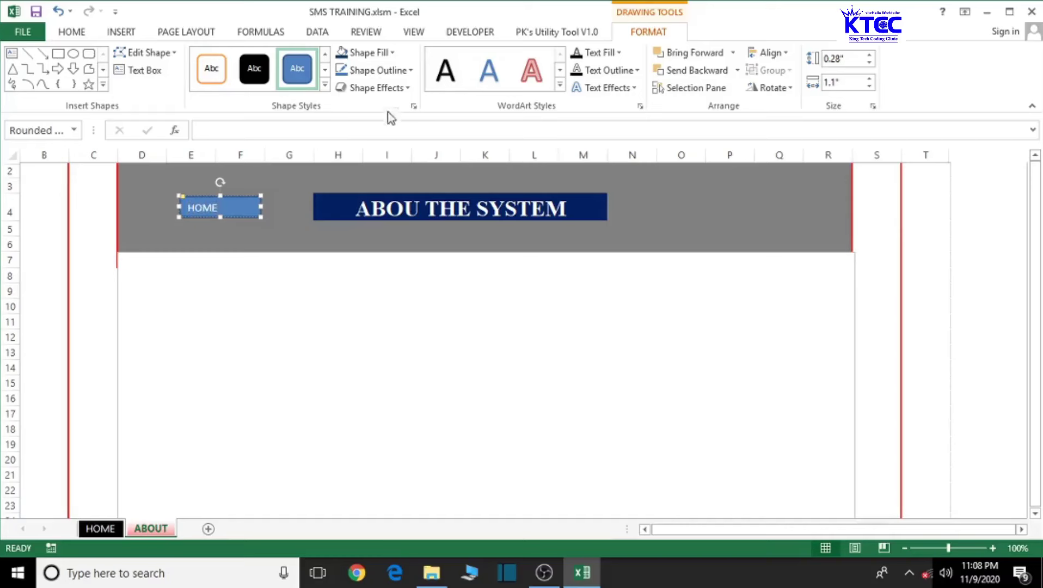
{"action": "left_click_drag", "start_coordinate": [218, 207], "coordinate": [187, 207]}
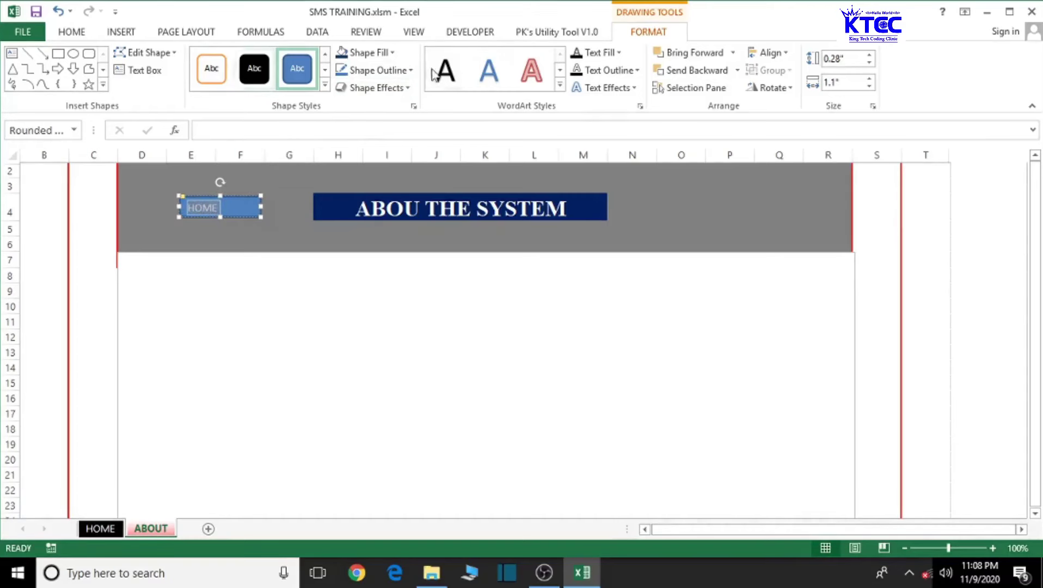
{"action": "left_click", "coordinate": [75, 33]}
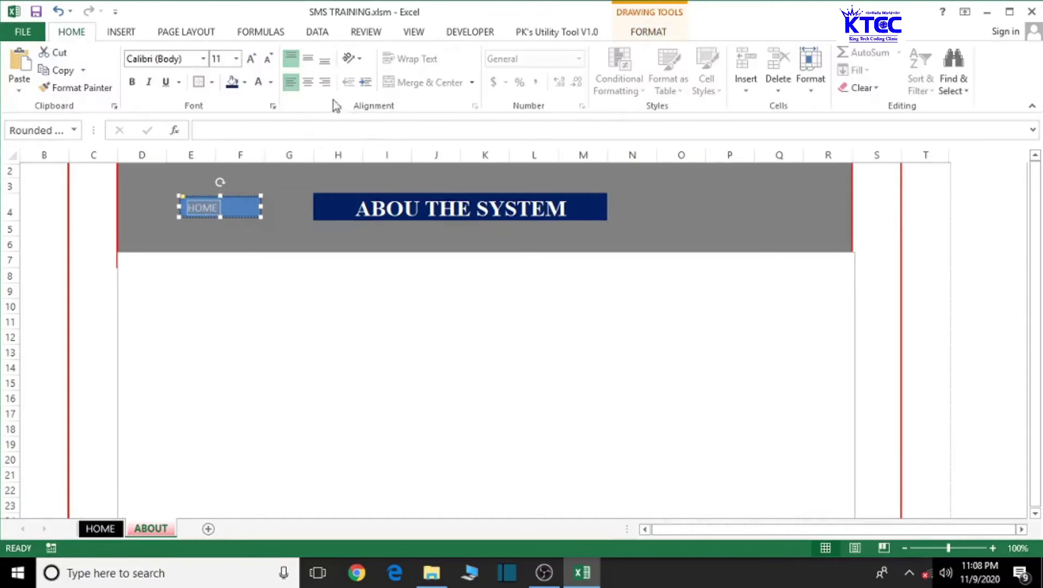
{"action": "left_click", "coordinate": [308, 82]}
- Centre the HOME label vertically and make it bold Times New Roman
{"action": "left_click", "coordinate": [307, 58]}
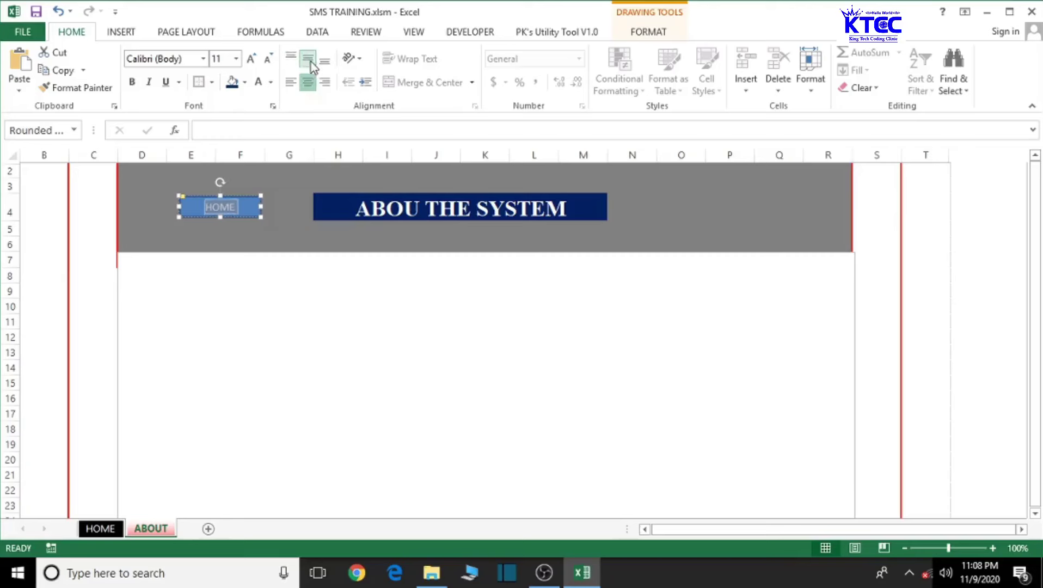
{"action": "left_click", "coordinate": [176, 60]}
{"action": "type", "text": "Times New Roma"}
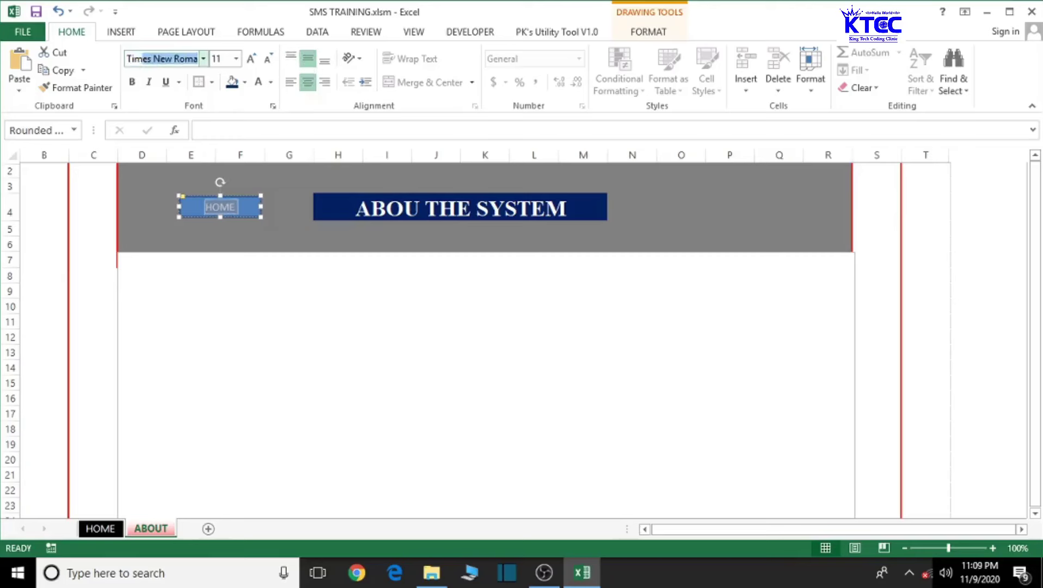
{"action": "key", "text": "Return"}
{"action": "left_click", "coordinate": [131, 81]}
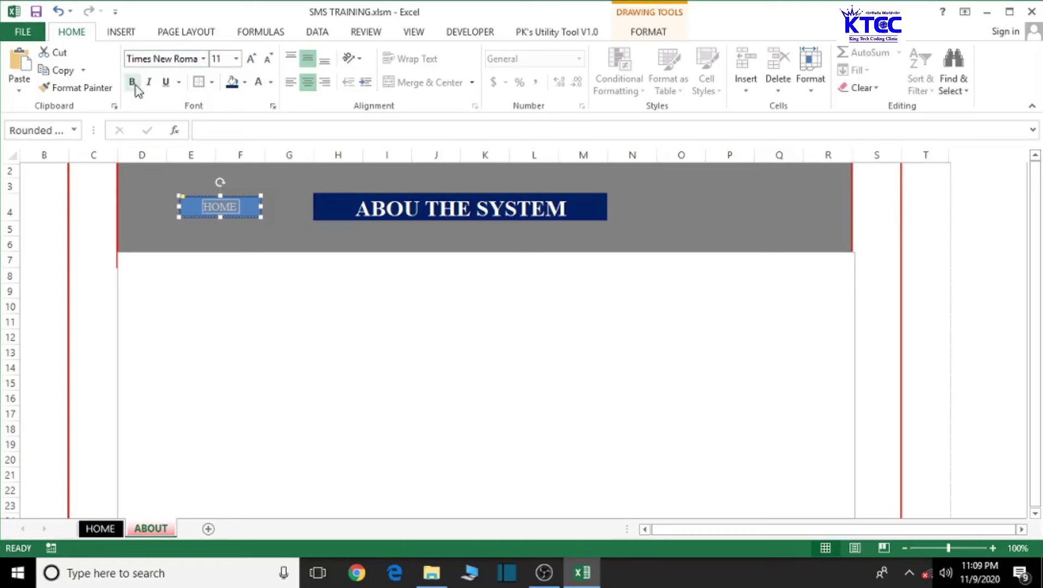
- Apply the light-blue shape style to the HOME button
{"action": "left_click", "coordinate": [648, 31]}
{"action": "left_click", "coordinate": [364, 315]}
{"action": "left_click", "coordinate": [244, 213]}
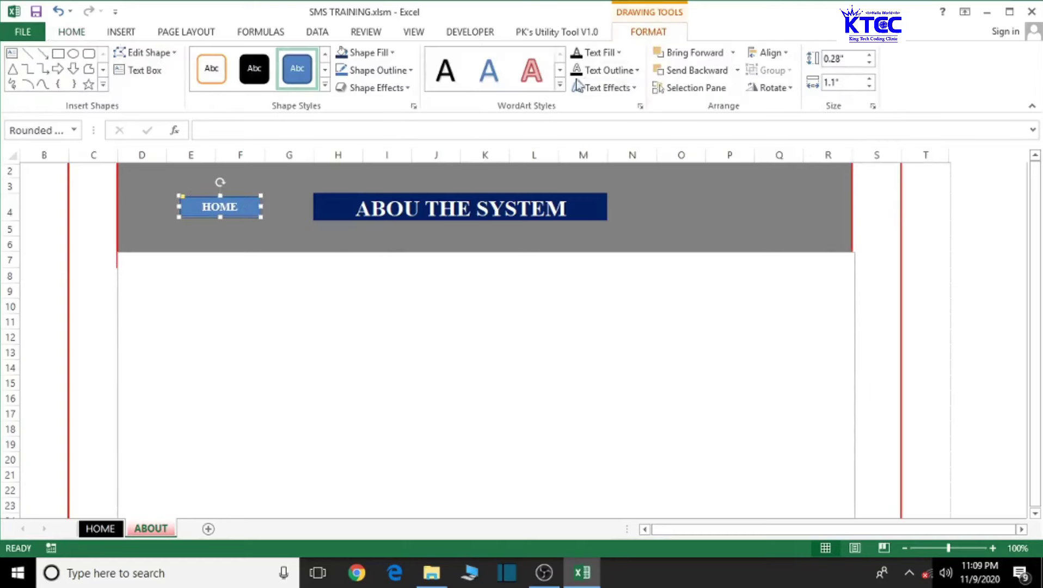
{"action": "left_click", "coordinate": [324, 85]}
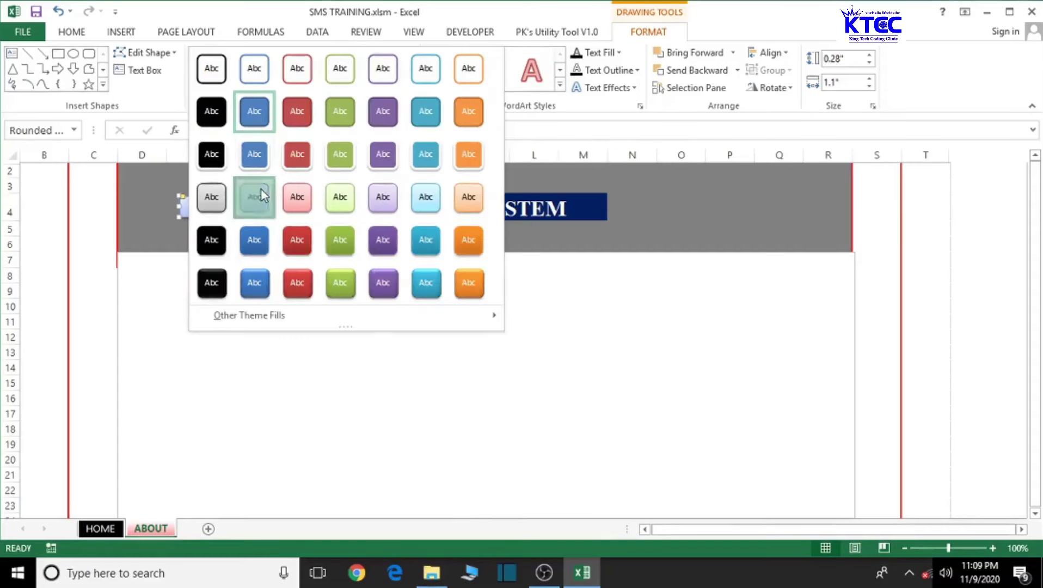
{"action": "left_click", "coordinate": [262, 190]}
{"action": "left_click", "coordinate": [320, 317]}
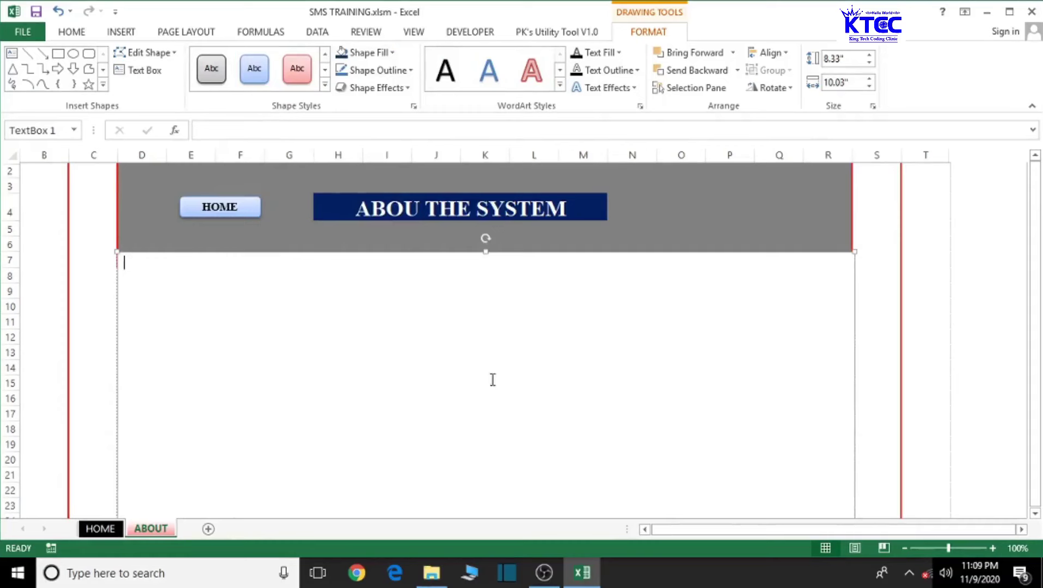
- Narrow the HOME button to 0.28" by 0.81"
{"action": "left_click", "coordinate": [239, 210]}
{"action": "left_click_drag", "start_coordinate": [259, 207], "coordinate": [229, 214]}
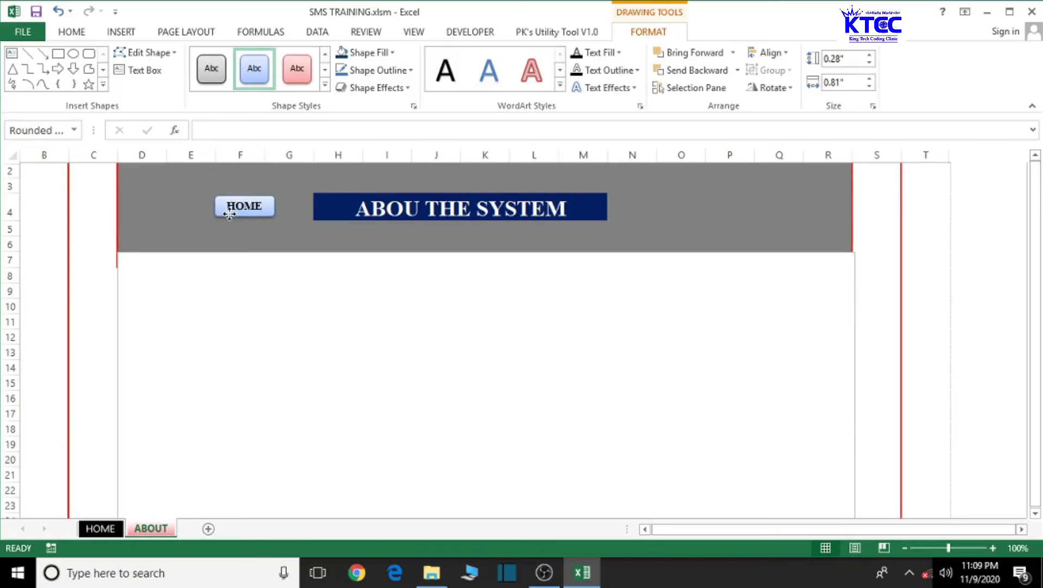
{"action": "left_click", "coordinate": [298, 330]}
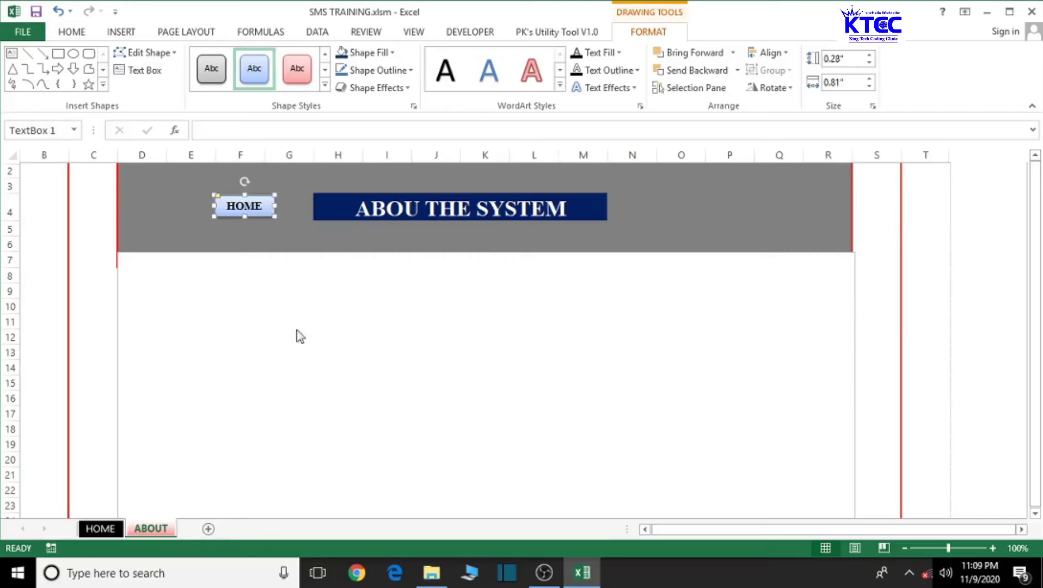
- Hyperlink the HOME button to the HOME sheet via Place in This Document
{"action": "right_click", "coordinate": [243, 210]}
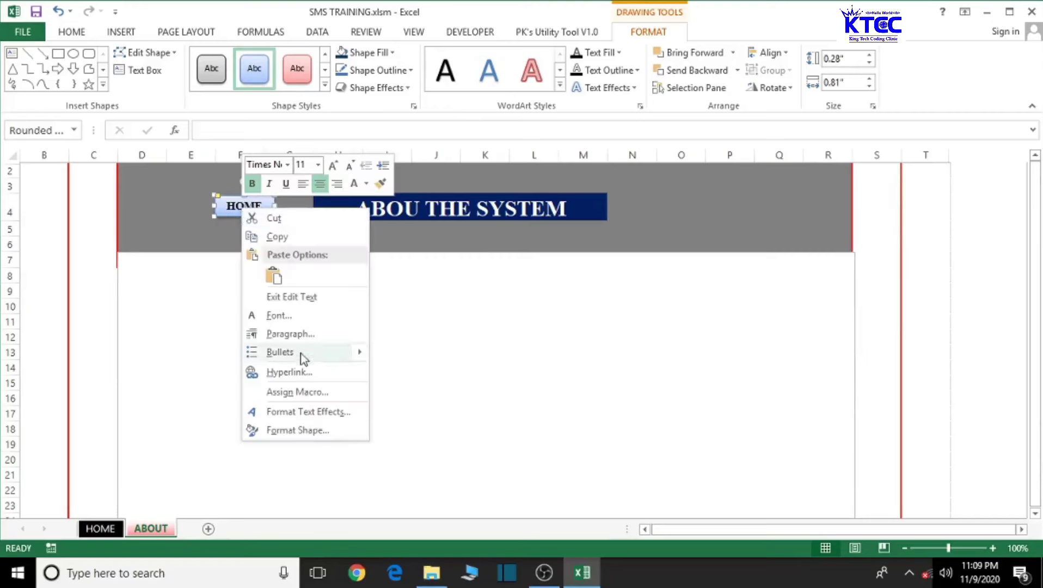
{"action": "left_click", "coordinate": [302, 373]}
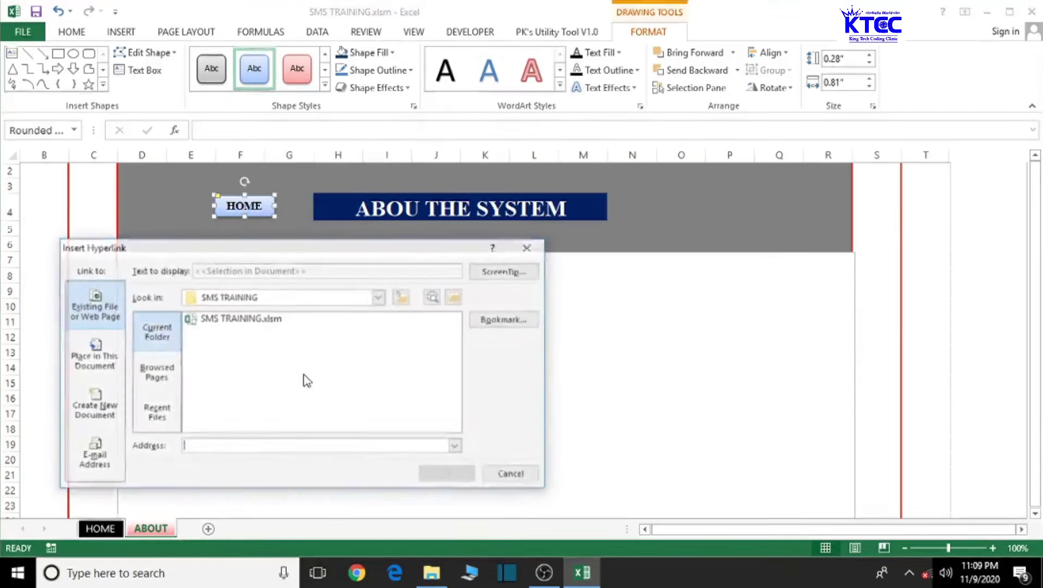
{"action": "left_click", "coordinate": [87, 361]}
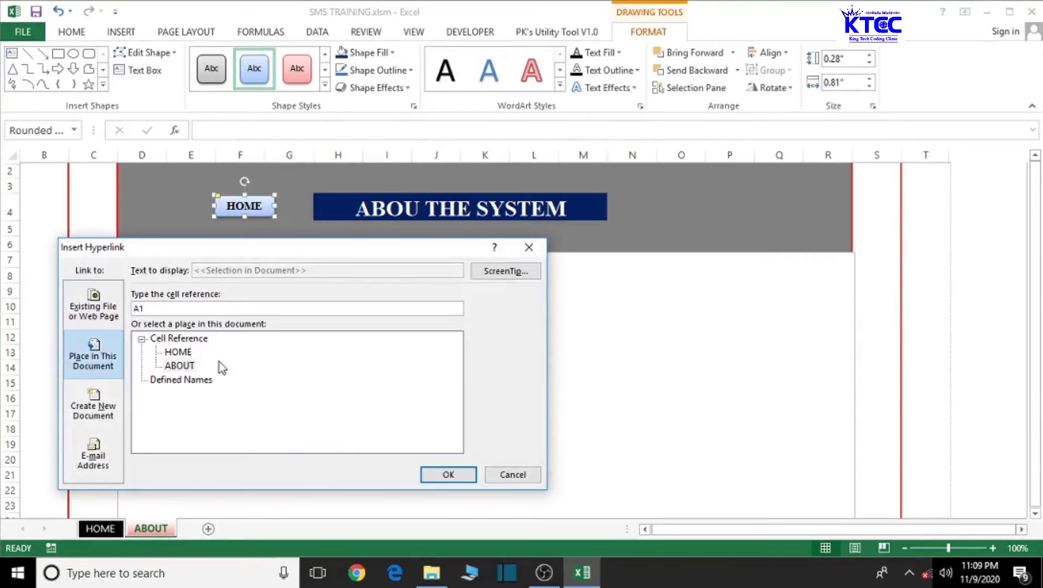
{"action": "left_click", "coordinate": [178, 351]}
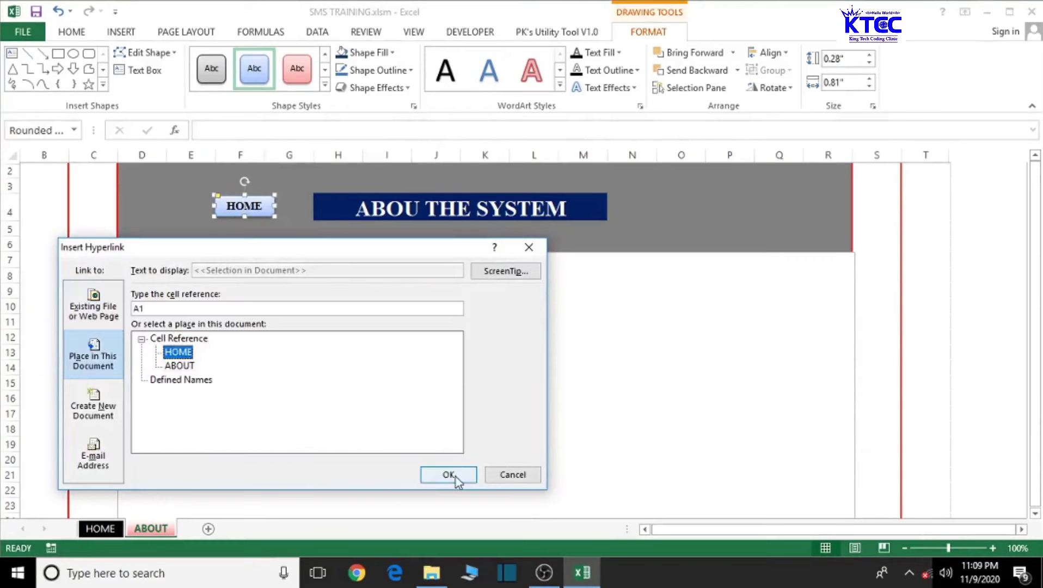
{"action": "left_click", "coordinate": [454, 477]}
{"action": "left_click", "coordinate": [436, 434]}
- Go to the HOME sheet and hyperlink its ABOUT button to the ABOUT sheet
{"action": "left_click", "coordinate": [254, 209]}
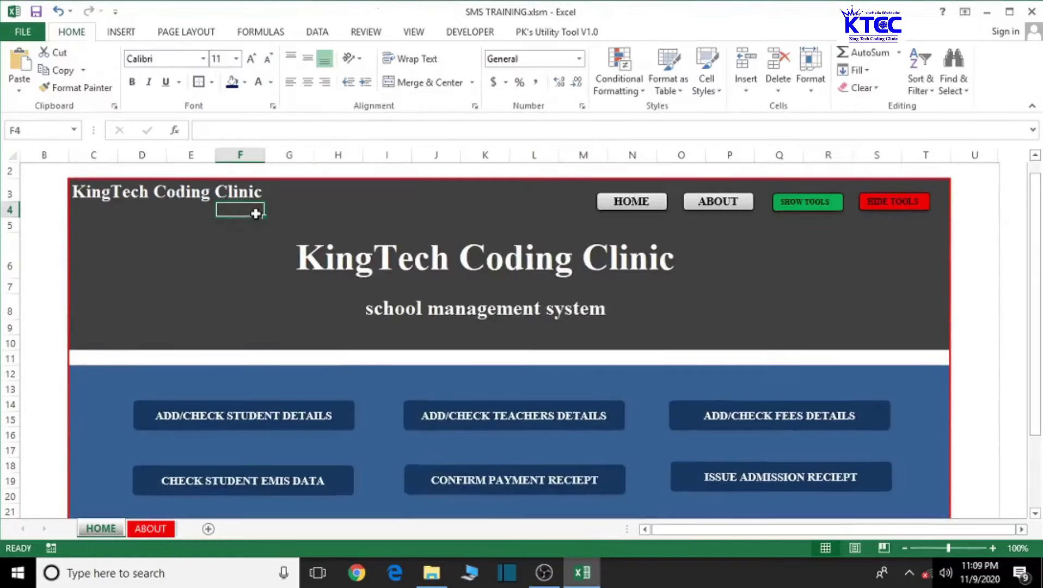
{"action": "right_click", "coordinate": [726, 204]}
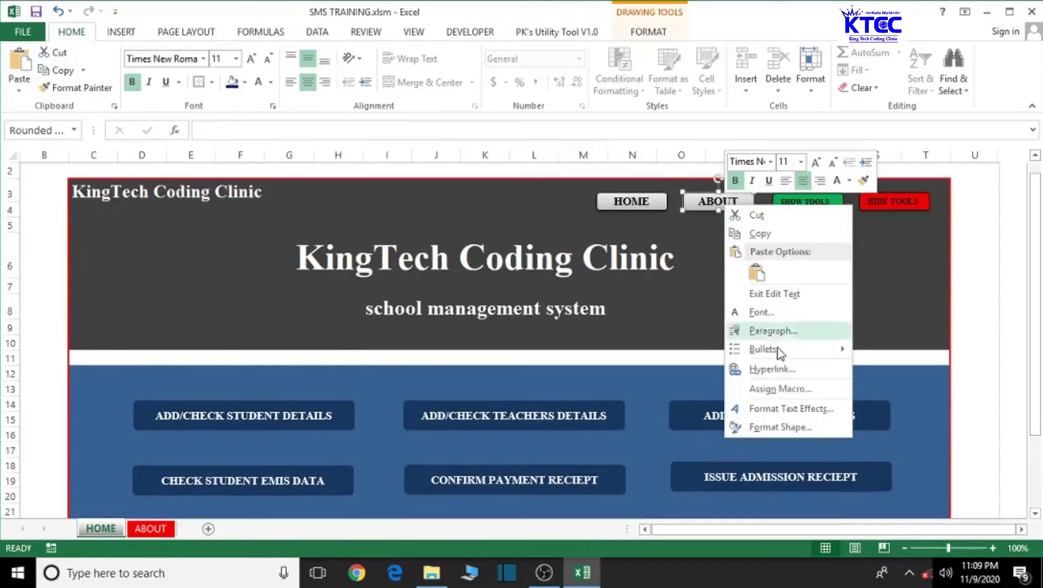
{"action": "left_click", "coordinate": [773, 368]}
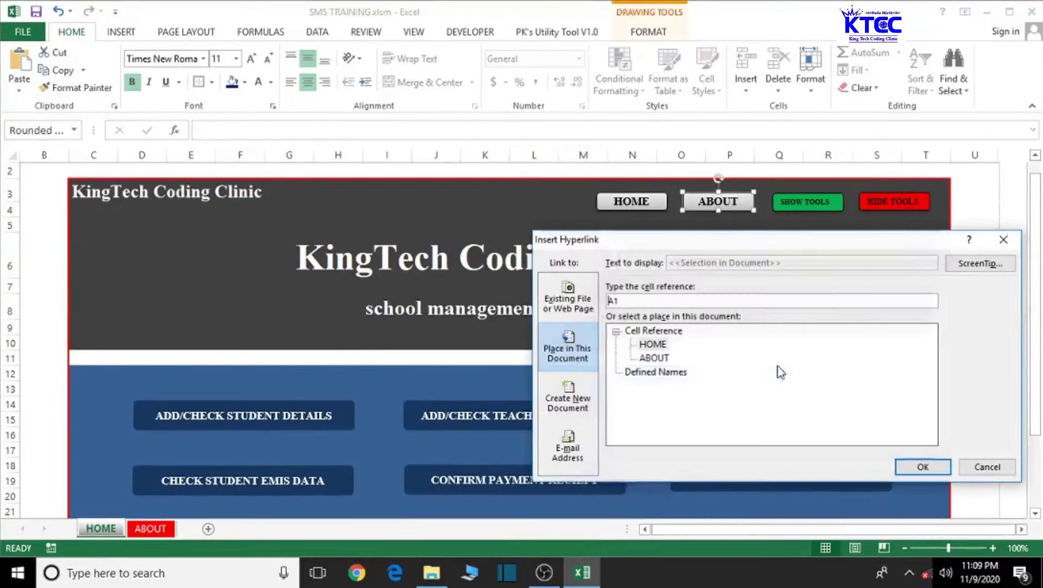
{"action": "left_click", "coordinate": [655, 359]}
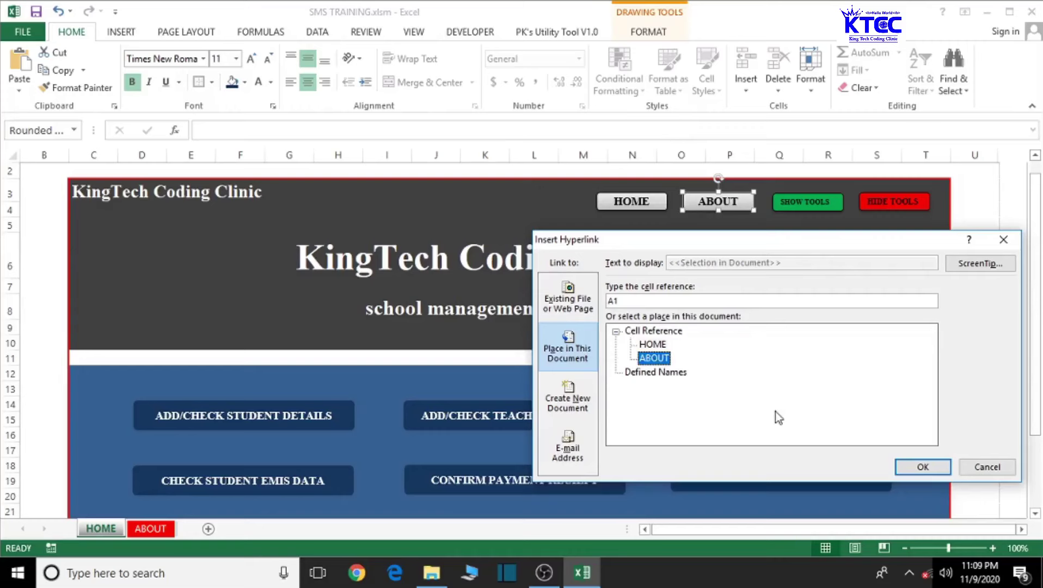
{"action": "left_click", "coordinate": [923, 467]}
{"action": "left_click", "coordinate": [835, 311]}
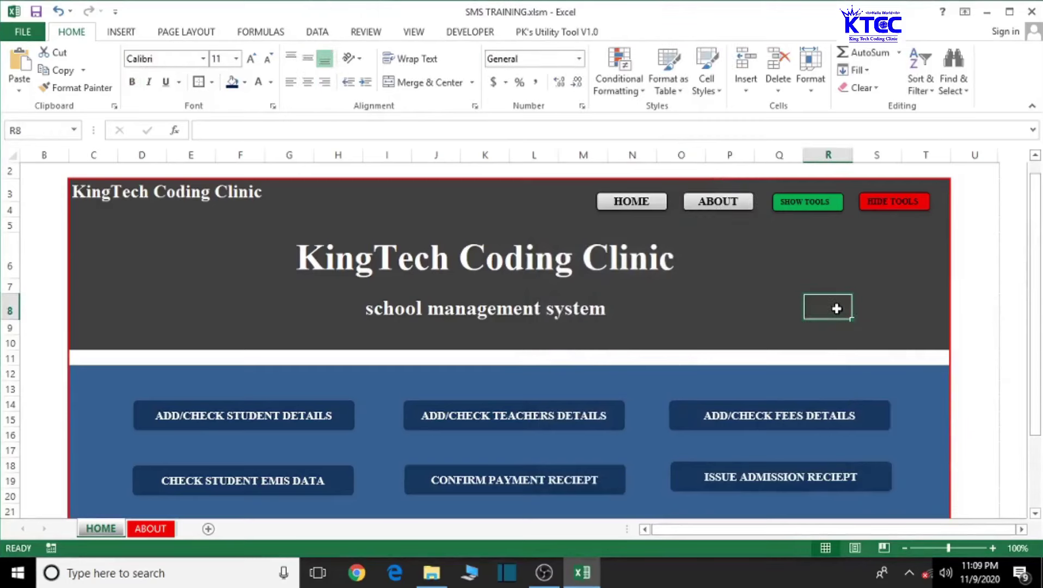
- Hyperlink the dashboard's HOME button to the HOME sheet and test the link
{"action": "left_click", "coordinate": [642, 204]}
{"action": "right_click", "coordinate": [642, 204]}
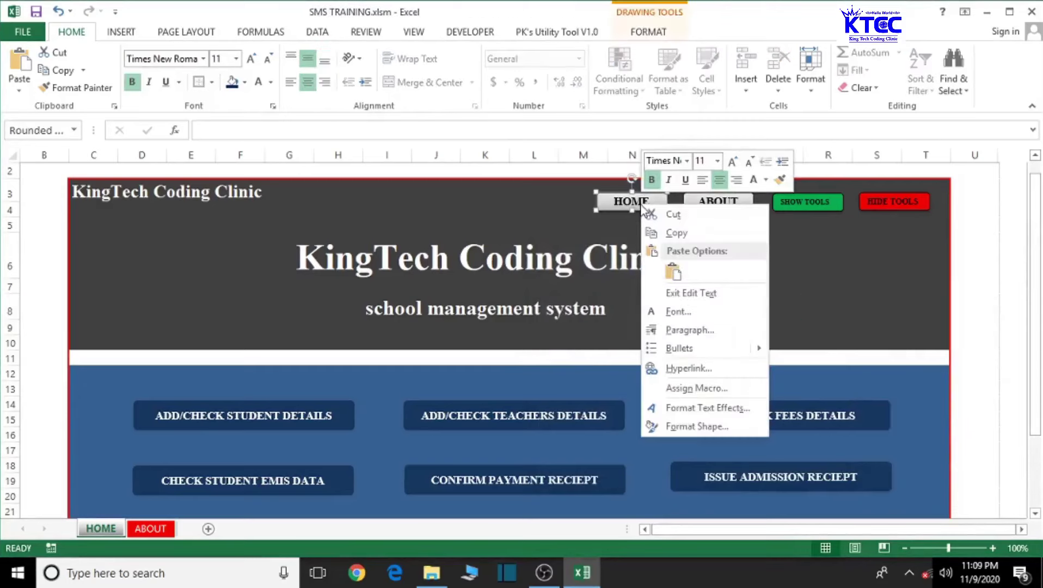
{"action": "left_click", "coordinate": [694, 369]}
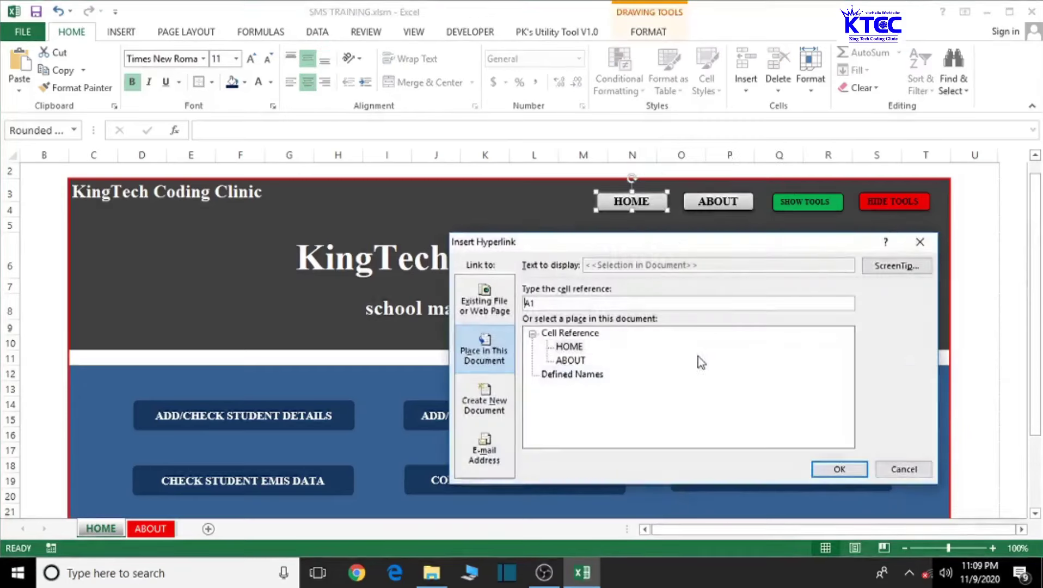
{"action": "left_click", "coordinate": [568, 347]}
{"action": "left_click", "coordinate": [859, 471]}
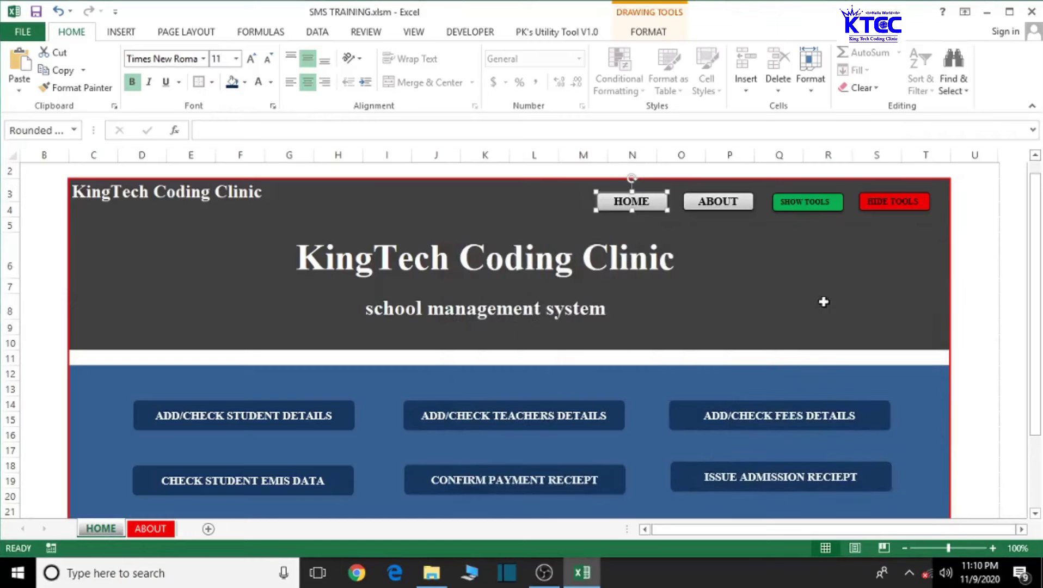
{"action": "left_click", "coordinate": [823, 302]}
{"action": "left_click", "coordinate": [646, 215]}
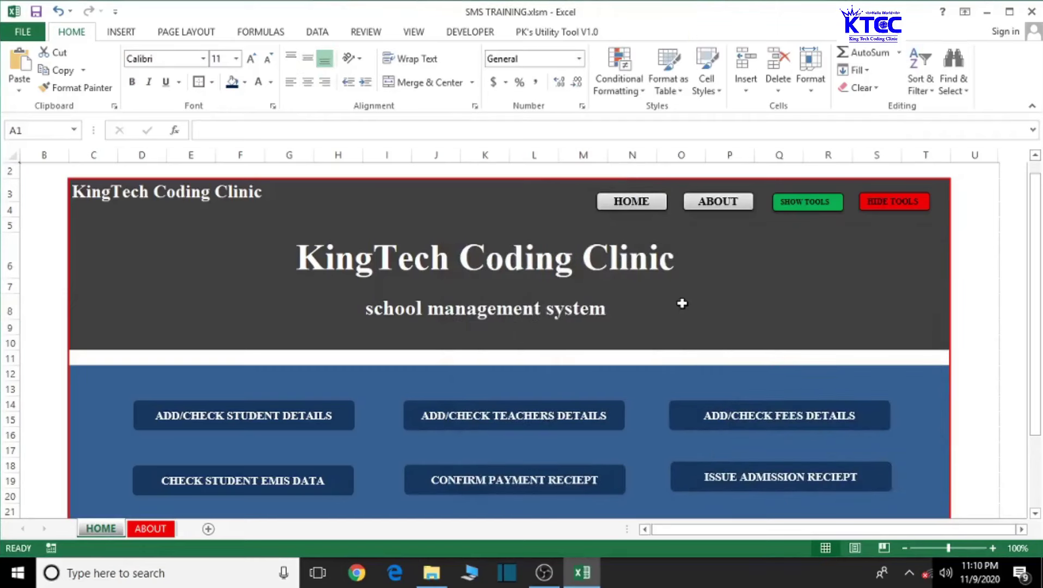
- Test navigation: ABOUT to the ABOUT sheet, HOME back, then ABOUT again
{"action": "left_click", "coordinate": [718, 202]}
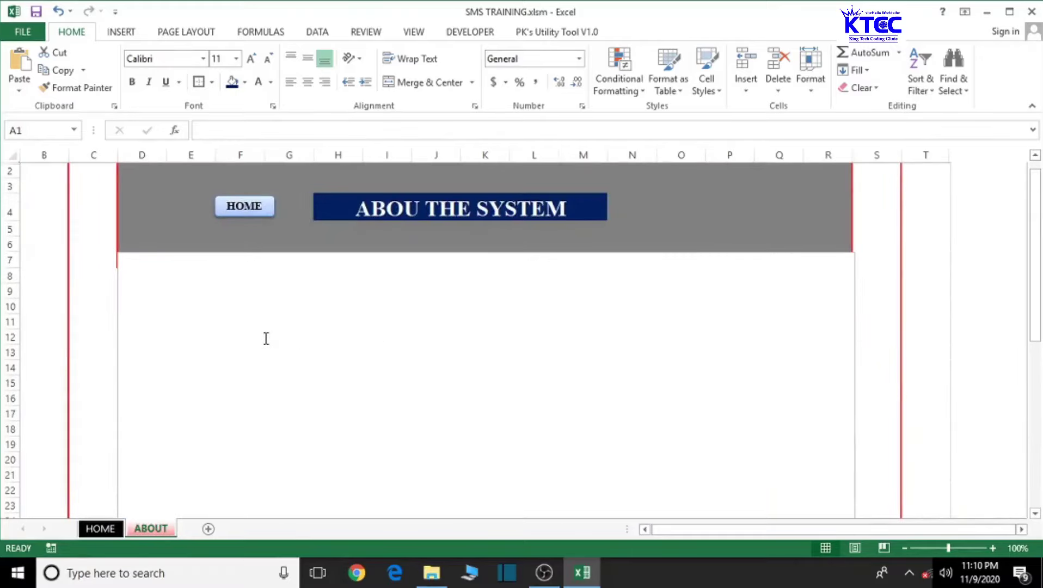
{"action": "left_click", "coordinate": [257, 210]}
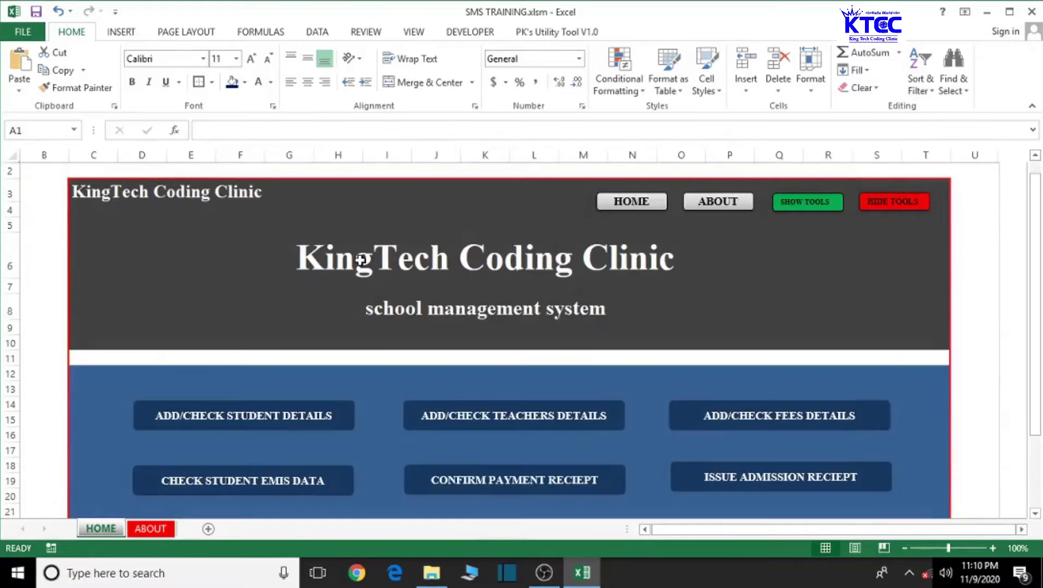
{"action": "left_click", "coordinate": [715, 206]}
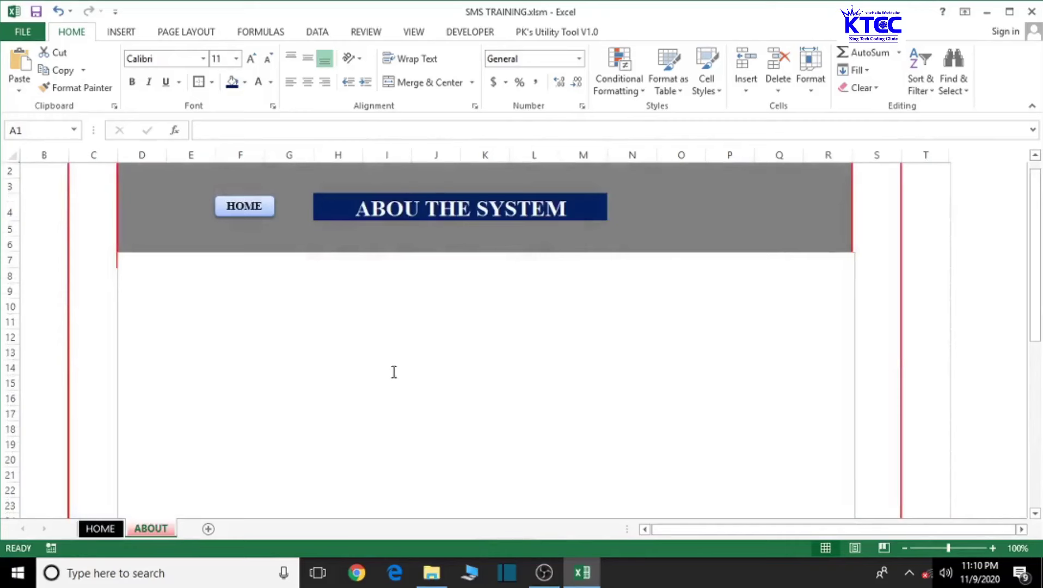